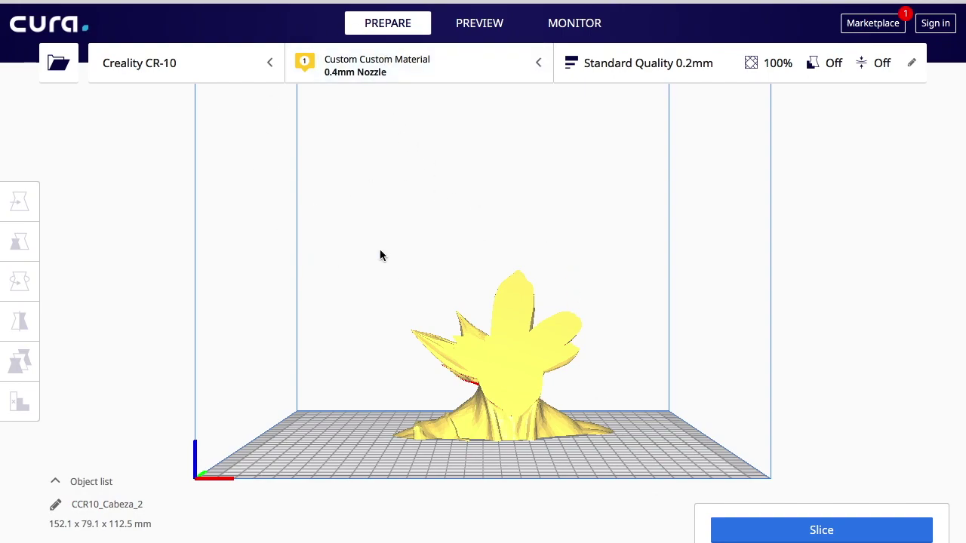
- Open the What's New notes from the help options, read through the 4.3.0 release features, and close them
{"action": "key", "text": "super+shift+slash"}
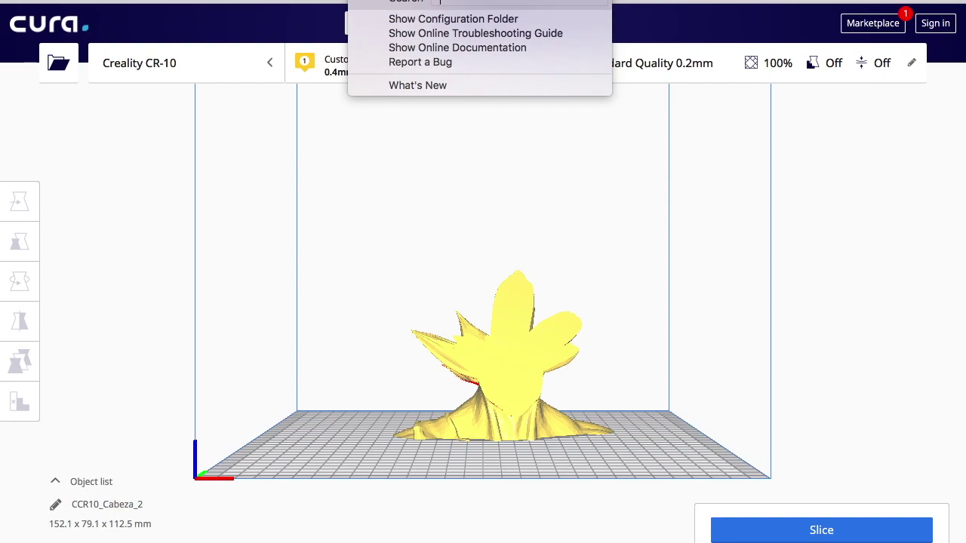
{"action": "left_click", "coordinate": [397, 90]}
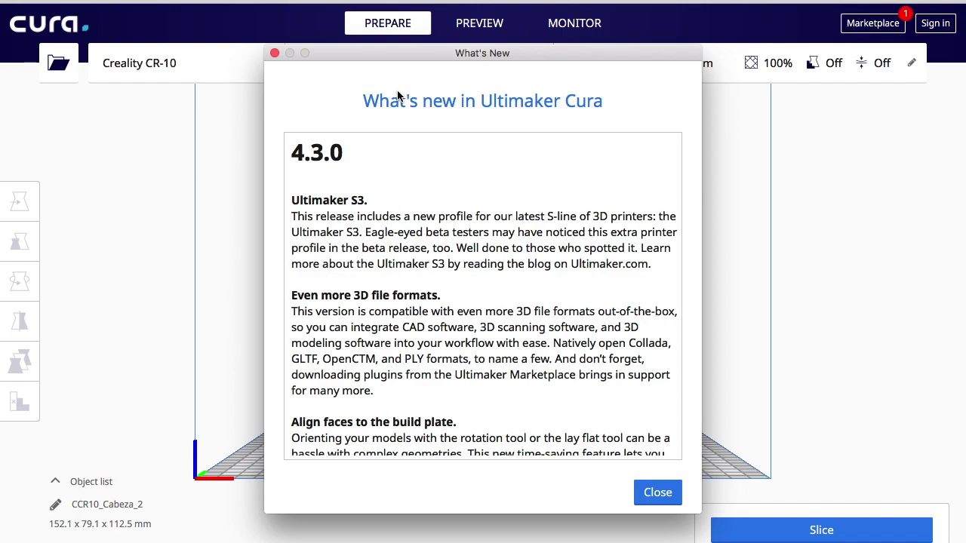
{"action": "scroll", "coordinate": [365, 276], "scroll_direction": "down", "scroll_amount": 10}
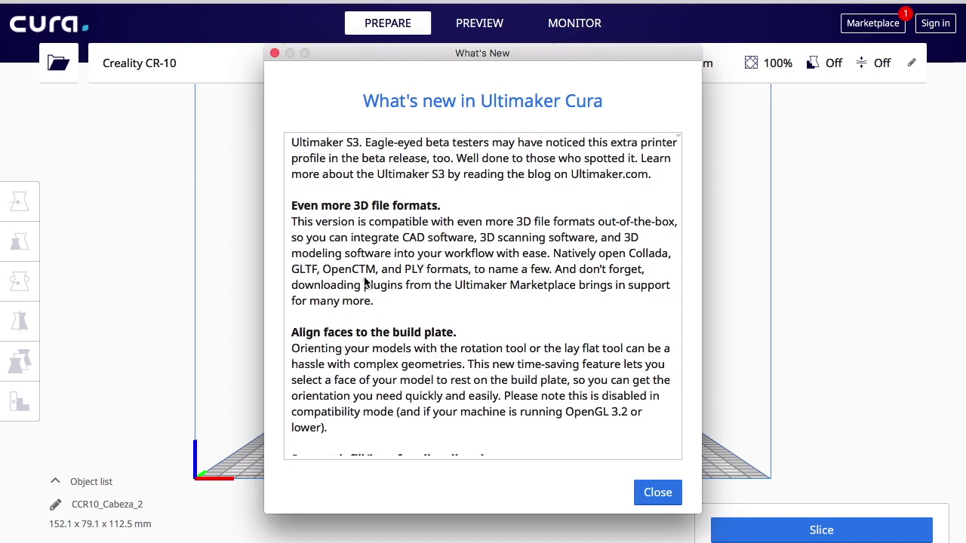
{"action": "scroll", "coordinate": [365, 277], "scroll_direction": "down", "scroll_amount": 10}
{"action": "scroll", "coordinate": [364, 277], "scroll_direction": "up", "scroll_amount": 20}
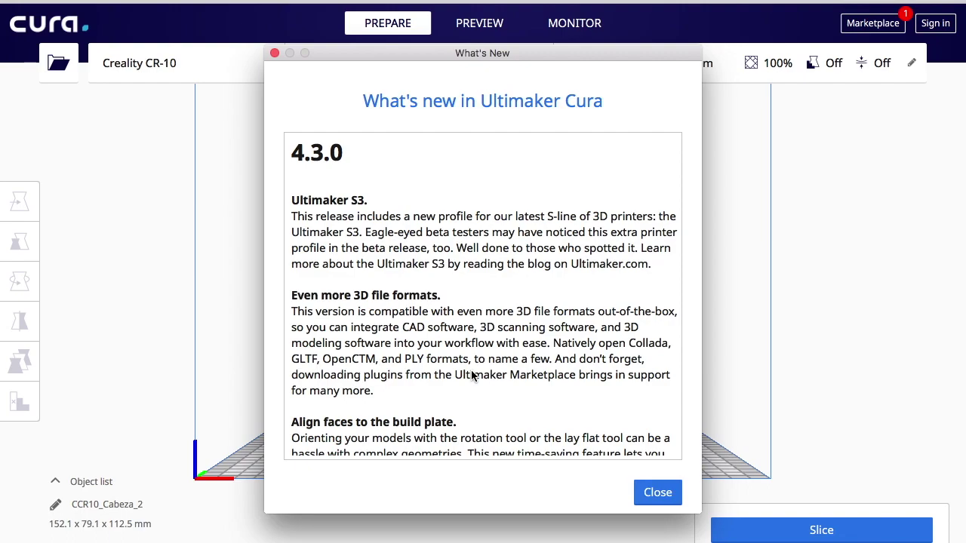
{"action": "scroll", "coordinate": [472, 376], "scroll_direction": "down", "scroll_amount": 10}
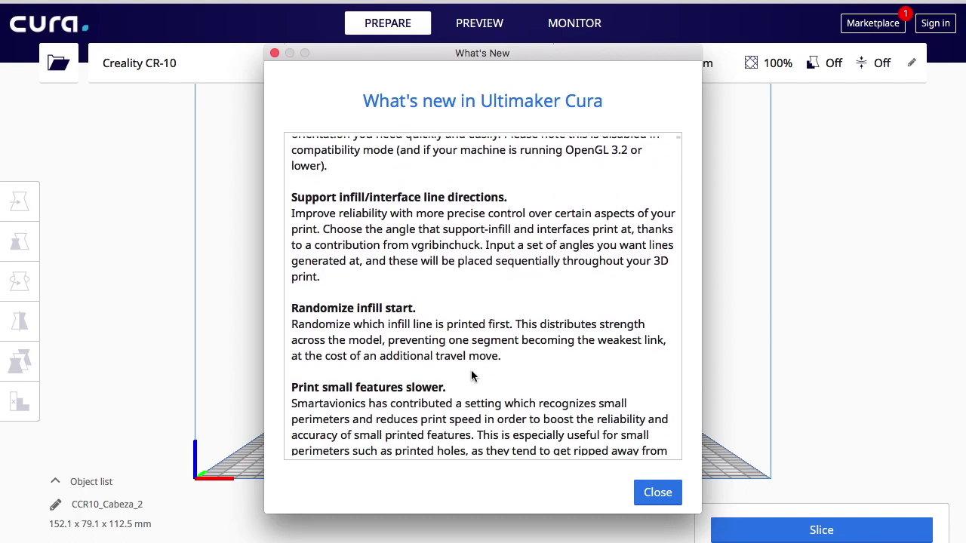
{"action": "scroll", "coordinate": [472, 376], "scroll_direction": "down", "scroll_amount": 3}
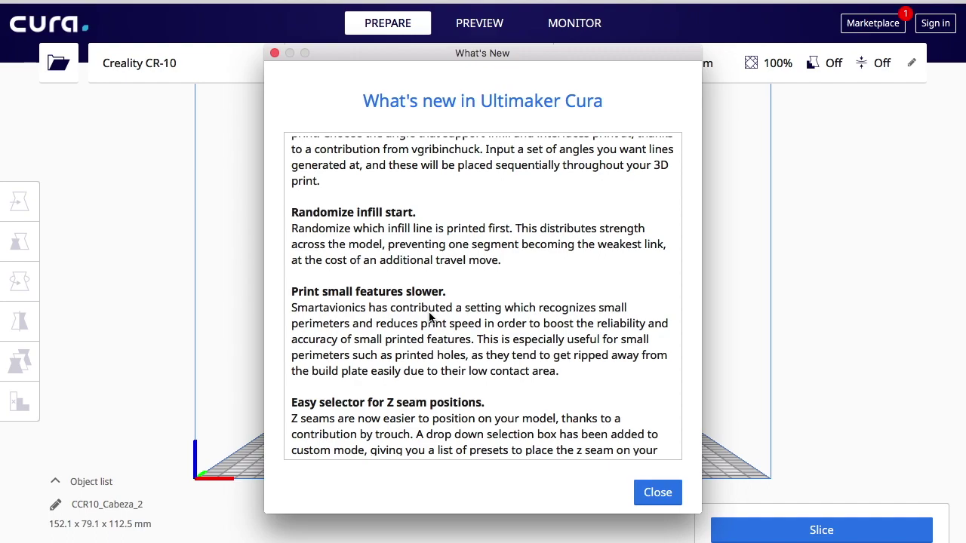
{"action": "scroll", "coordinate": [431, 317], "scroll_direction": "up", "scroll_amount": 8}
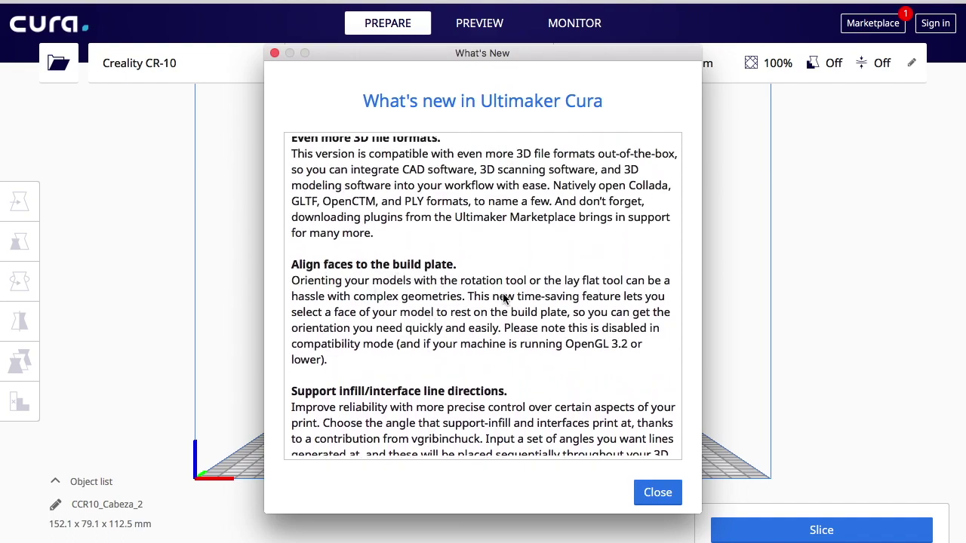
{"action": "left_click", "coordinate": [654, 494]}
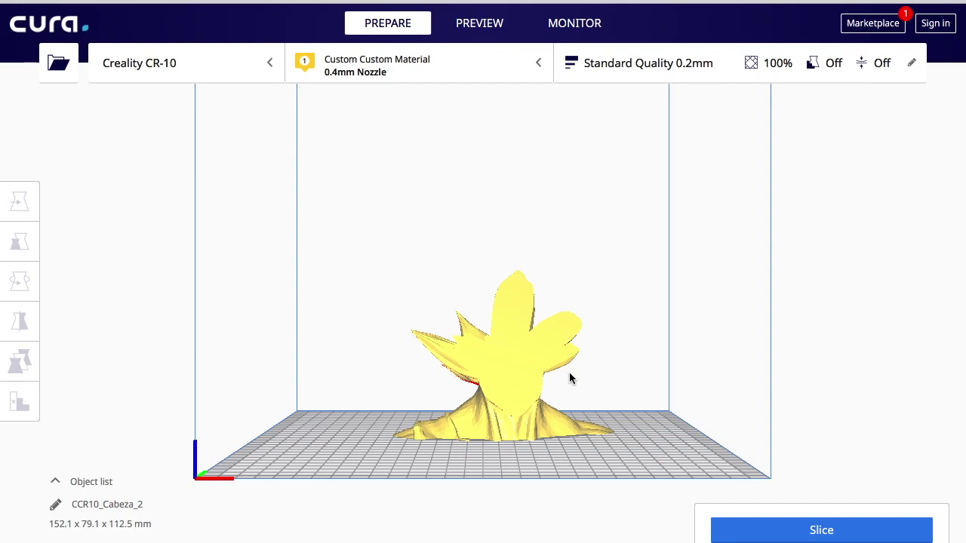
- Rotate the CCR10_Cabeza_2 model around the red axis with snapping on, tipping it over onto its flat leaf side
{"action": "mouse_move", "coordinate": [612, 423]}
{"action": "right_mouse_down"}
{"action": "mouse_move", "coordinate": [531, 458]}
{"action": "mouse_move", "coordinate": [612, 410]}
{"action": "mouse_move", "coordinate": [610, 421]}
{"action": "right_mouse_up"}
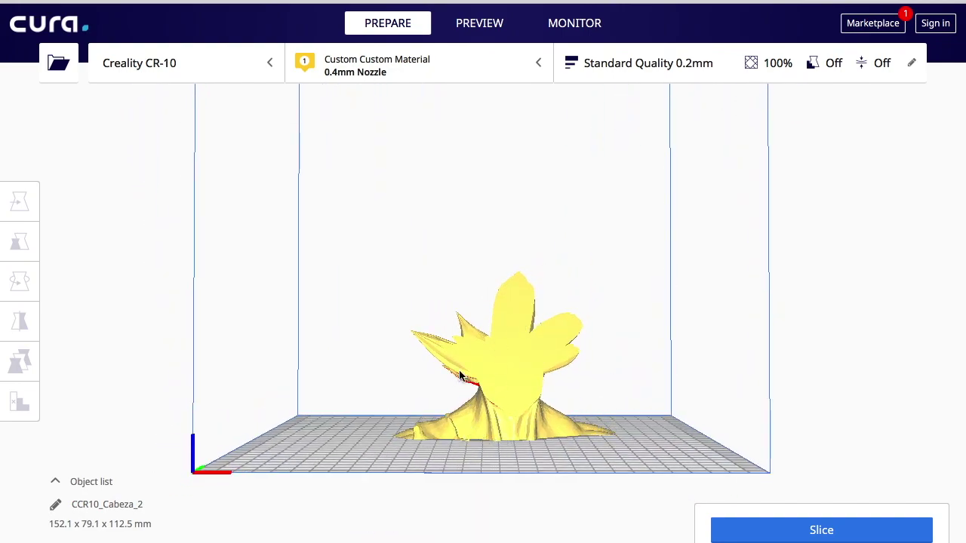
{"action": "right_click_drag", "start_coordinate": [453, 375], "coordinate": [644, 360]}
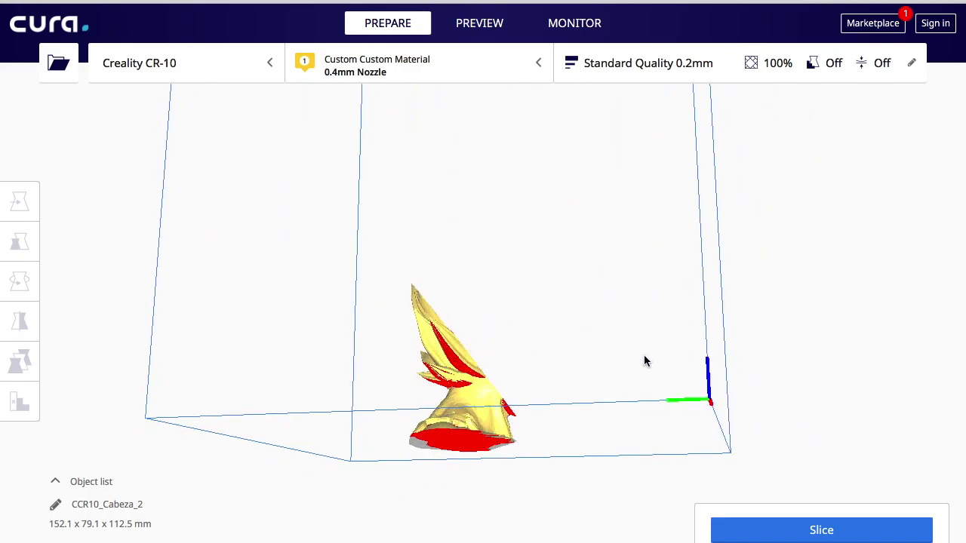
{"action": "right_click_drag", "start_coordinate": [509, 388], "coordinate": [95, 416]}
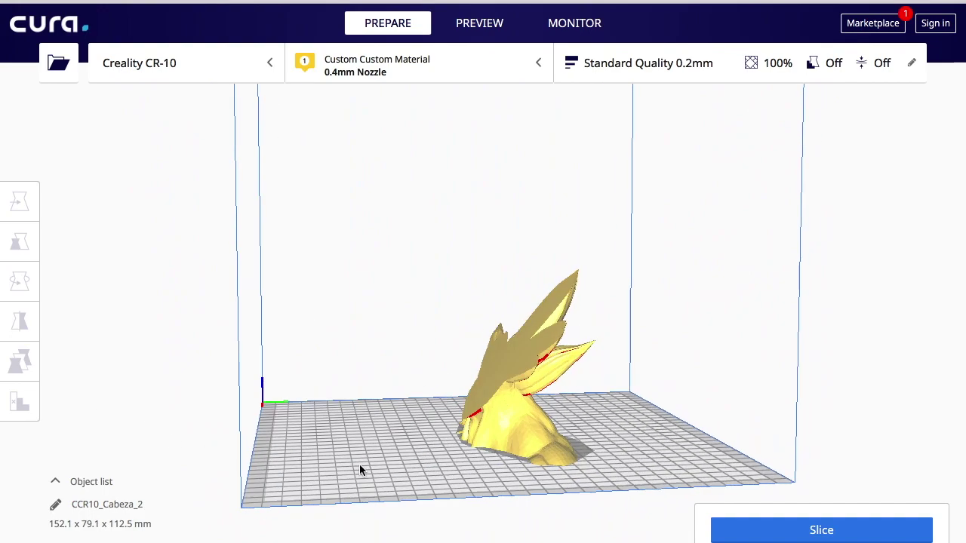
{"action": "right_click_drag", "start_coordinate": [362, 466], "coordinate": [316, 468]}
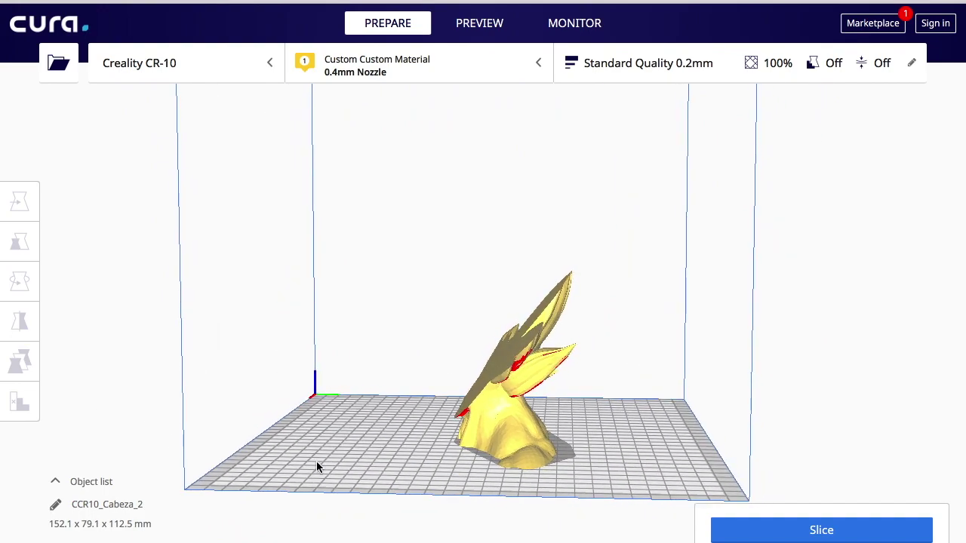
{"action": "left_click", "coordinate": [483, 394]}
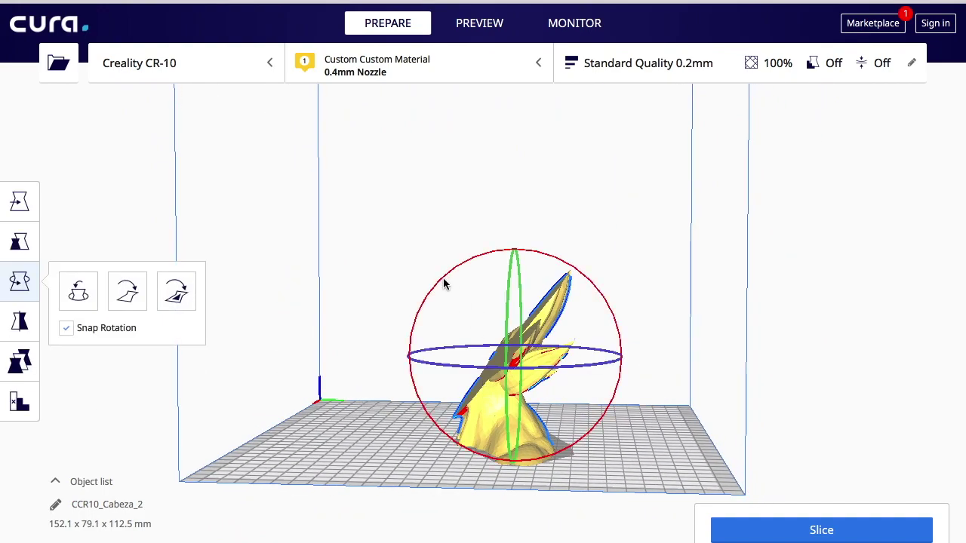
{"action": "left_click_drag", "start_coordinate": [444, 280], "coordinate": [575, 427]}
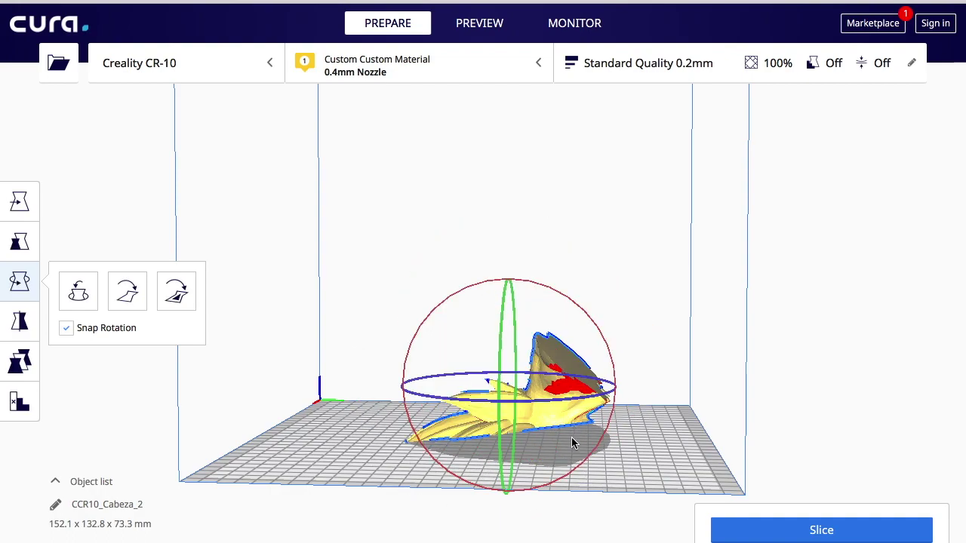
- Turn off Snap Rotation and fine-tune the model's tilt around the red axis so its flat side lies closer to the build plate
{"action": "right_click_drag", "start_coordinate": [571, 437], "coordinate": [379, 353]}
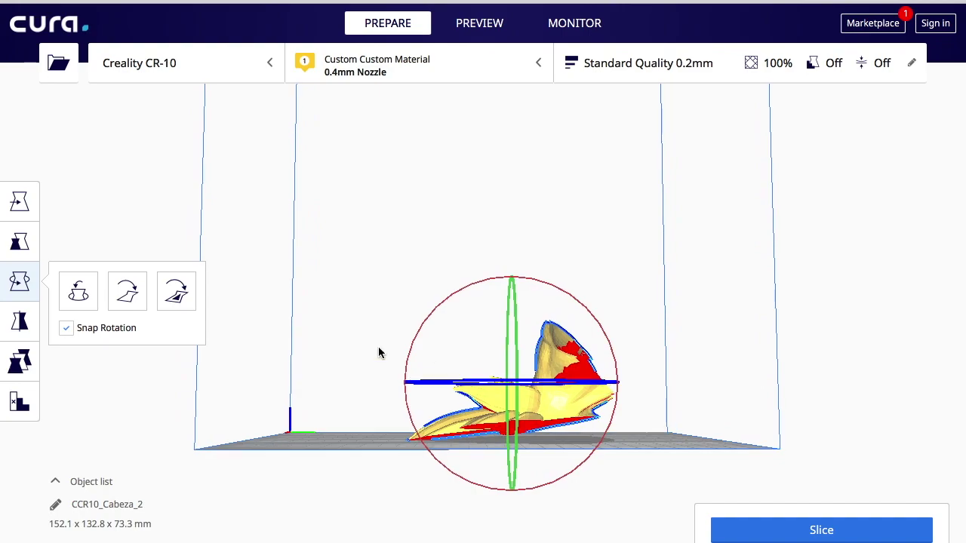
{"action": "left_click", "coordinate": [66, 328]}
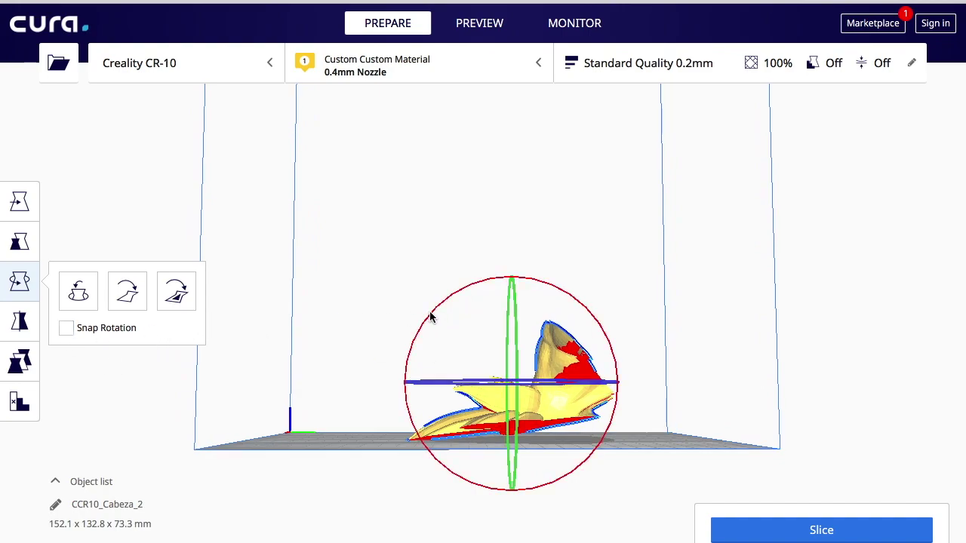
{"action": "left_click_drag", "start_coordinate": [431, 317], "coordinate": [442, 309]}
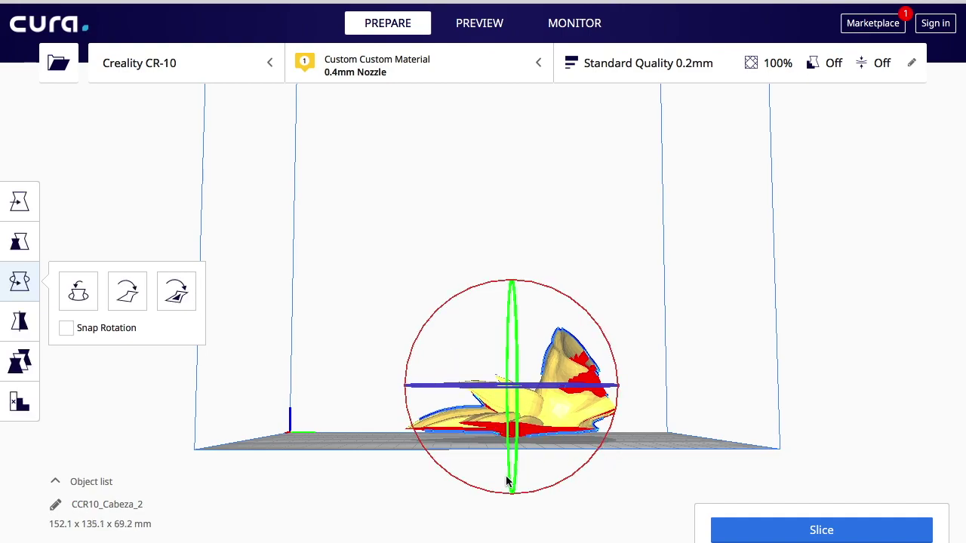
{"action": "right_click_drag", "start_coordinate": [507, 444], "coordinate": [609, 443]}
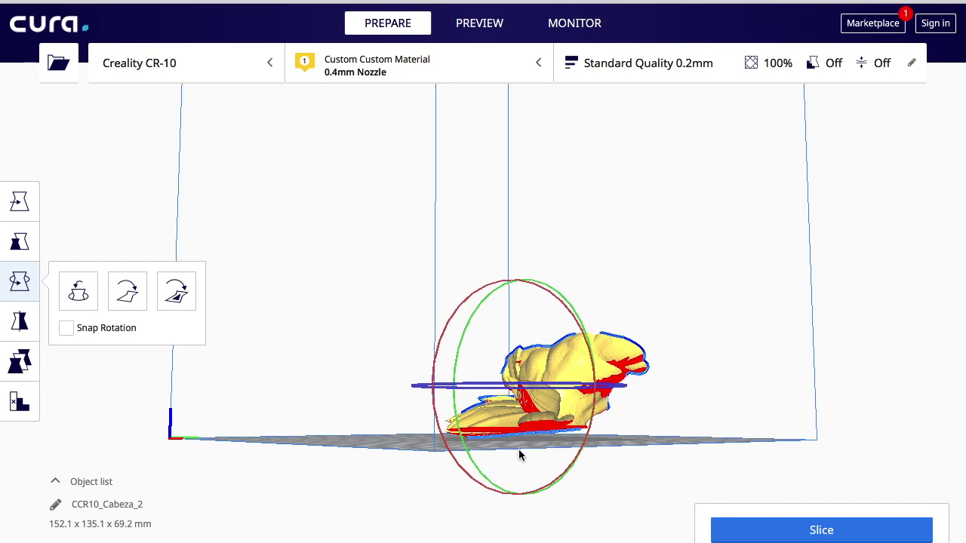
{"action": "right_click_drag", "start_coordinate": [520, 455], "coordinate": [409, 460]}
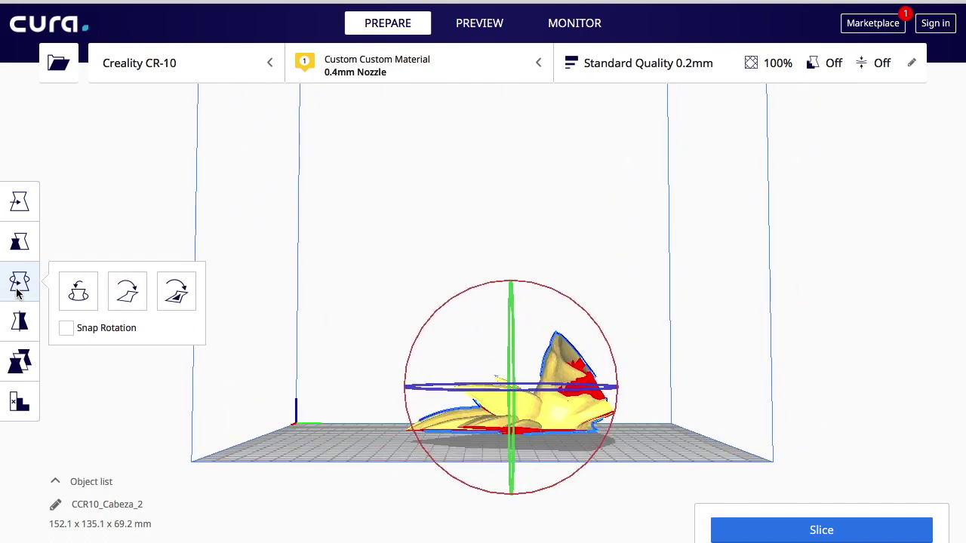
- Activate the Rotate tool's option for selecting a face to align to the build plate, and align a leaf face of the model
{"action": "left_click", "coordinate": [20, 240]}
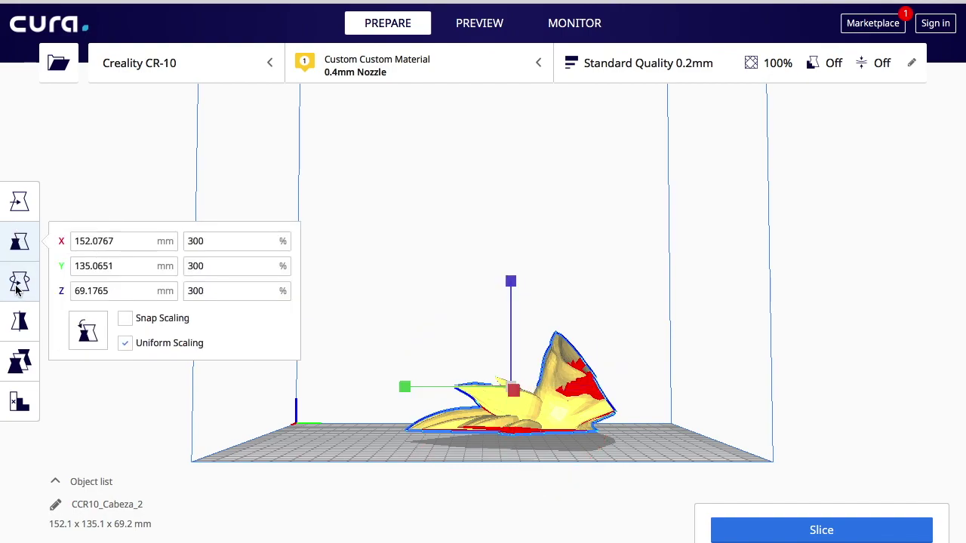
{"action": "left_click", "coordinate": [19, 288]}
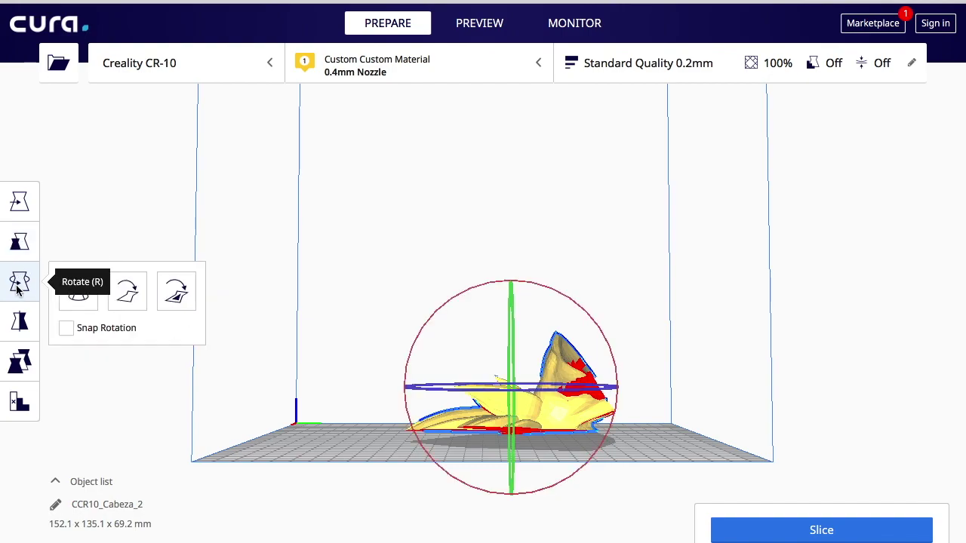
{"action": "left_click", "coordinate": [177, 301]}
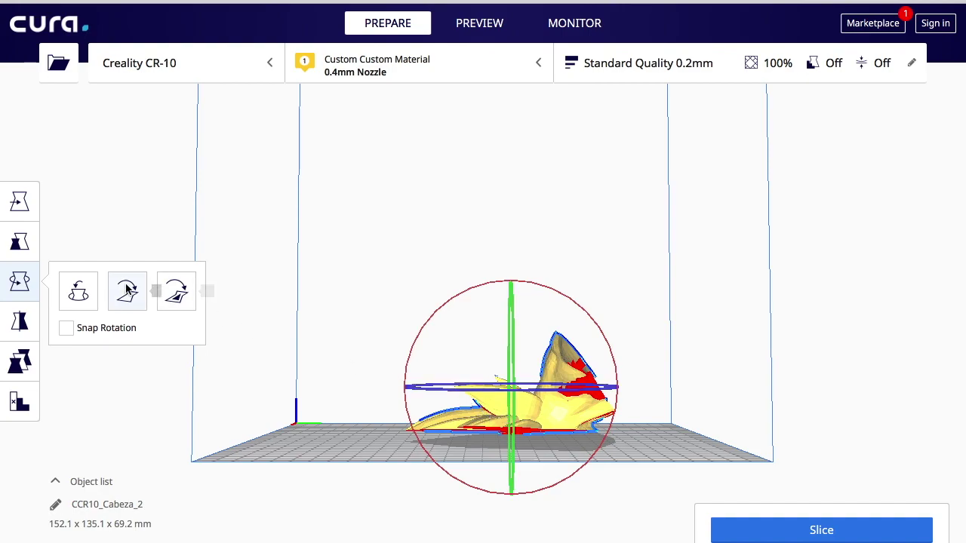
{"action": "left_click", "coordinate": [176, 292]}
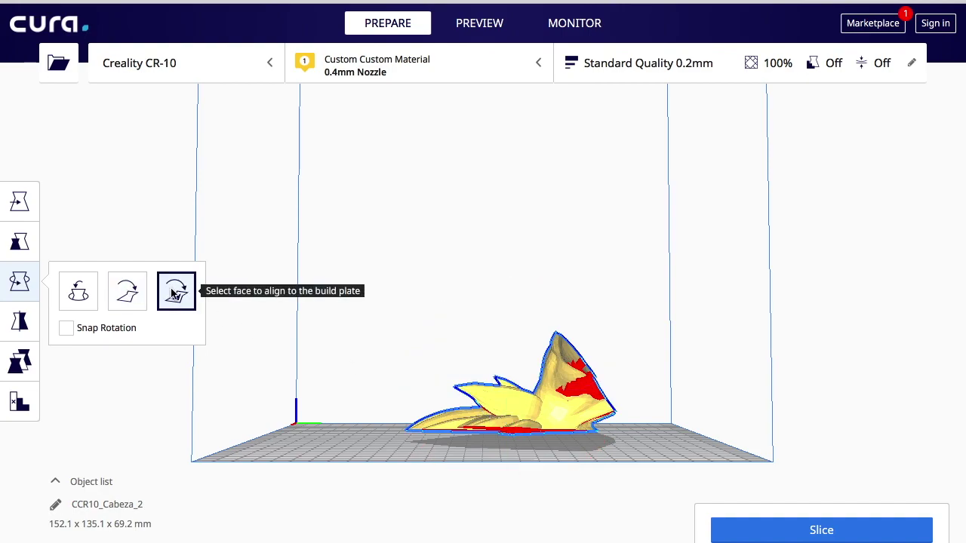
{"action": "left_click", "coordinate": [471, 414]}
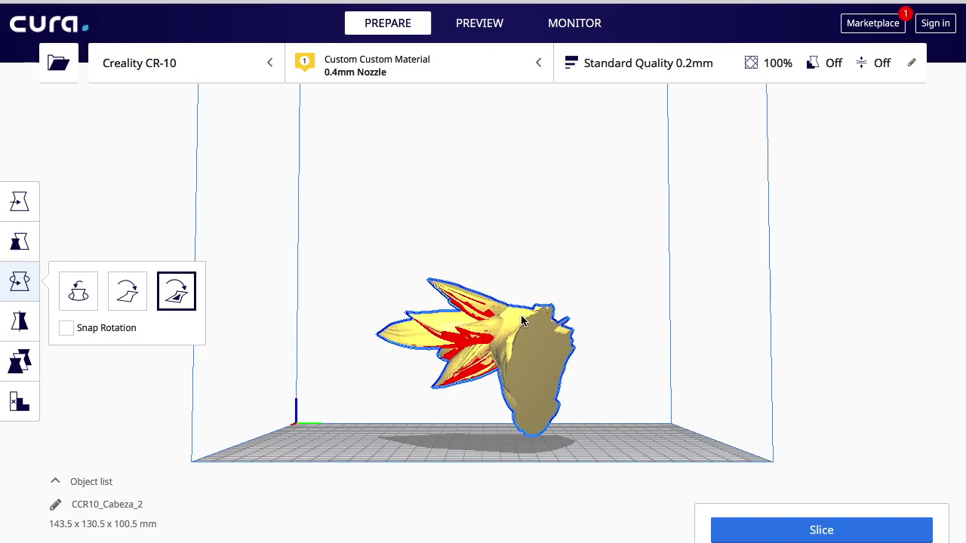
- Align several other model faces to the build plate in turn, finishing with the flat base, and turn face selection off
{"action": "left_click", "coordinate": [478, 338]}
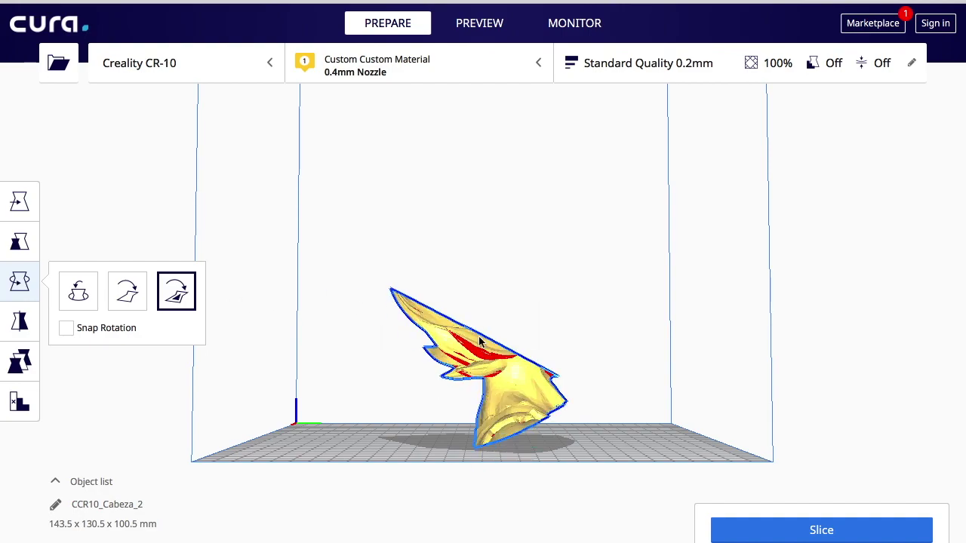
{"action": "left_click", "coordinate": [516, 370]}
{"action": "left_click", "coordinate": [477, 327]}
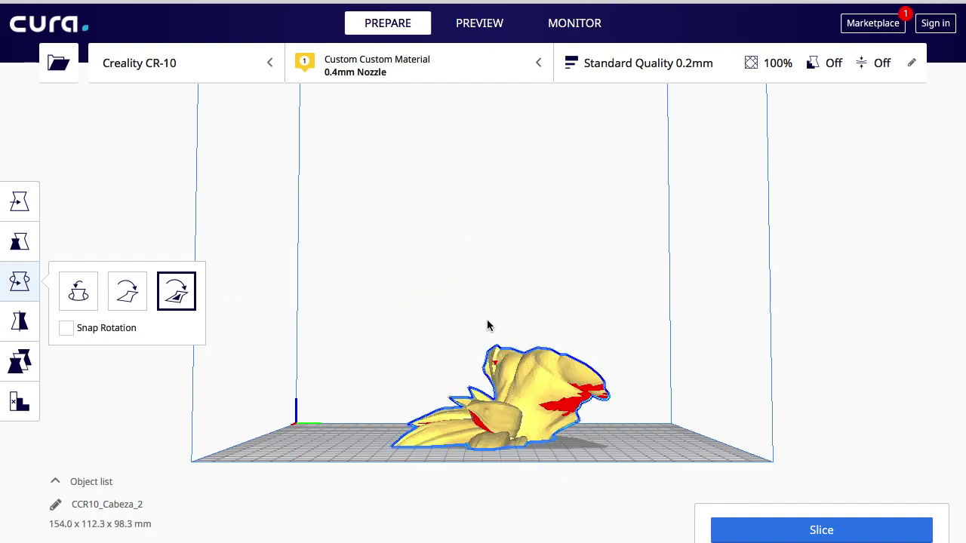
{"action": "left_click", "coordinate": [533, 362]}
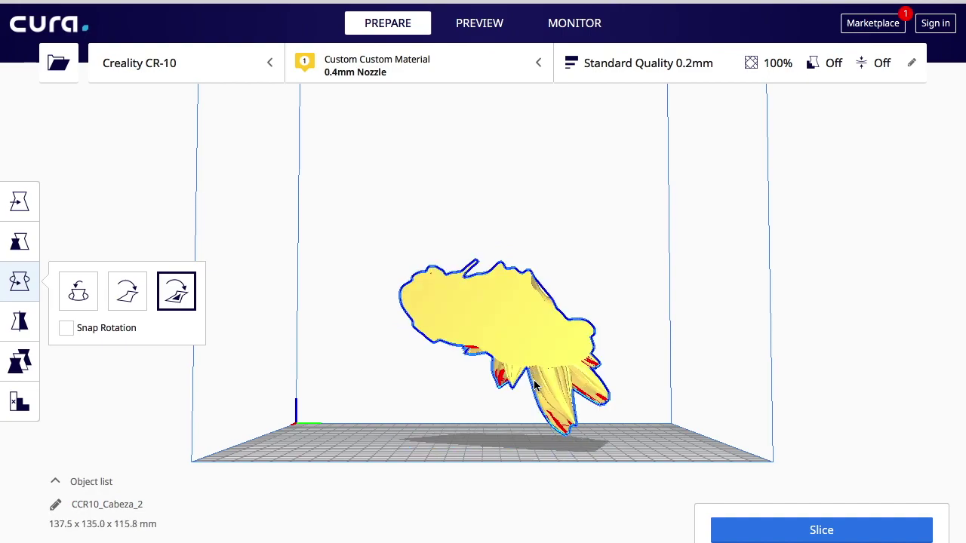
{"action": "left_click", "coordinate": [485, 328]}
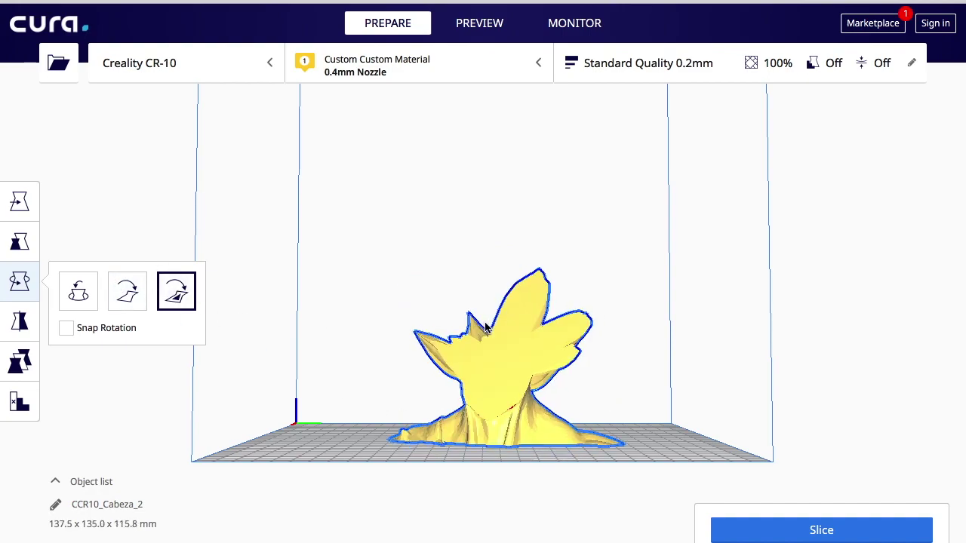
{"action": "left_click", "coordinate": [172, 299]}
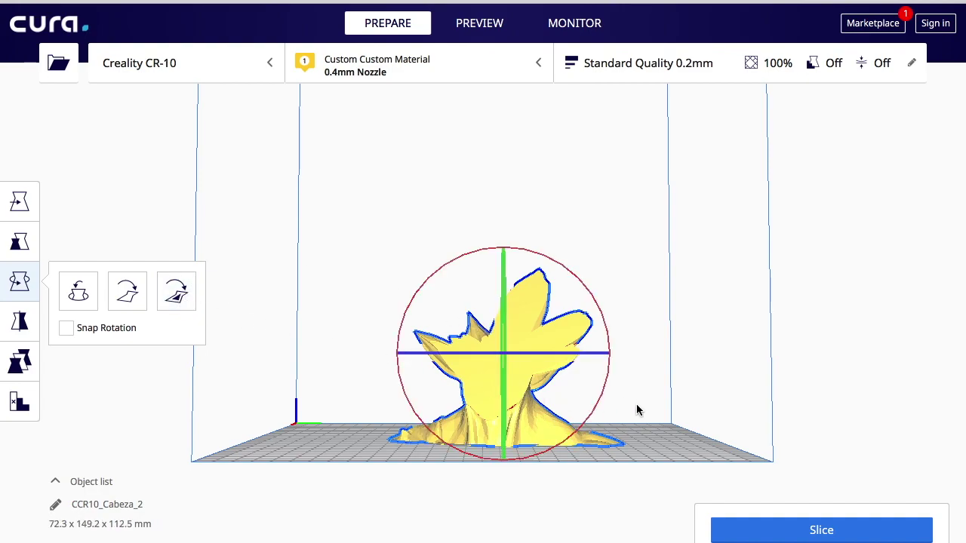
- Use face alignment to lay the model on its flat leaf side, and stand it back up on its flat base
{"action": "right_click_drag", "start_coordinate": [638, 410], "coordinate": [493, 426]}
{"action": "left_click", "coordinate": [602, 451]}
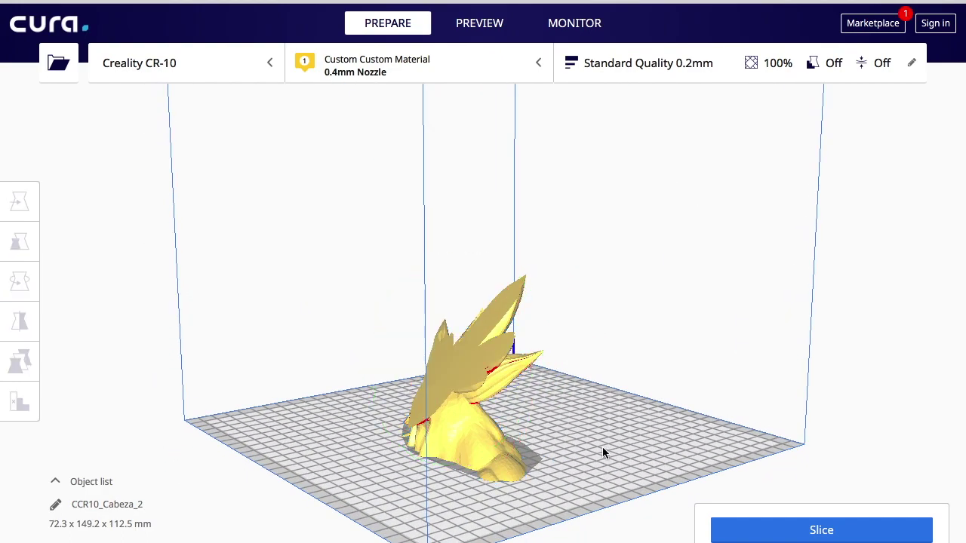
{"action": "left_click", "coordinate": [439, 384]}
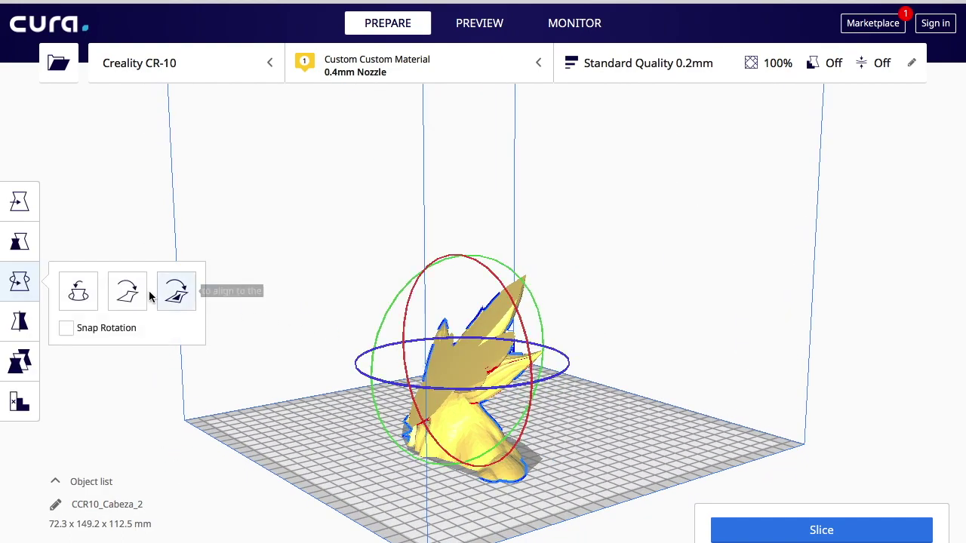
{"action": "left_click", "coordinate": [179, 300]}
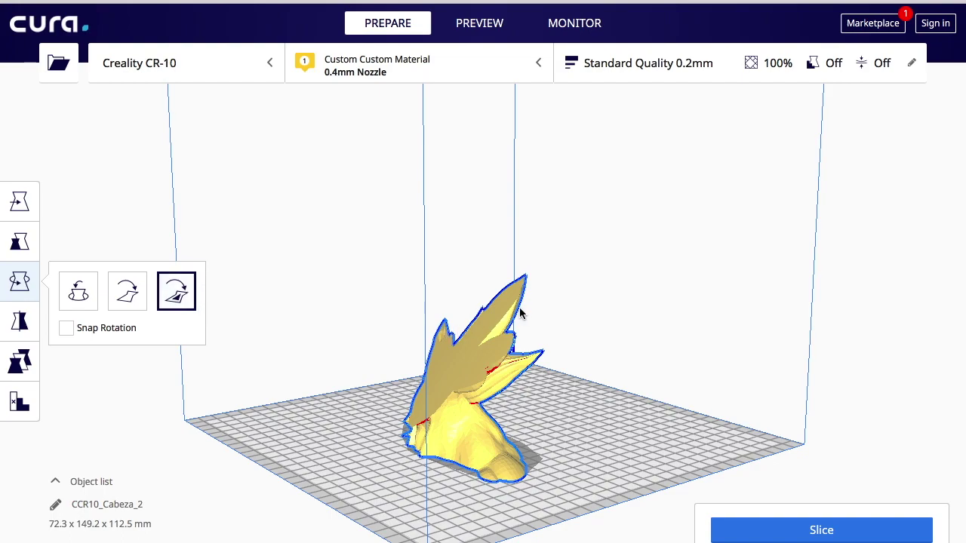
{"action": "left_click", "coordinate": [464, 360]}
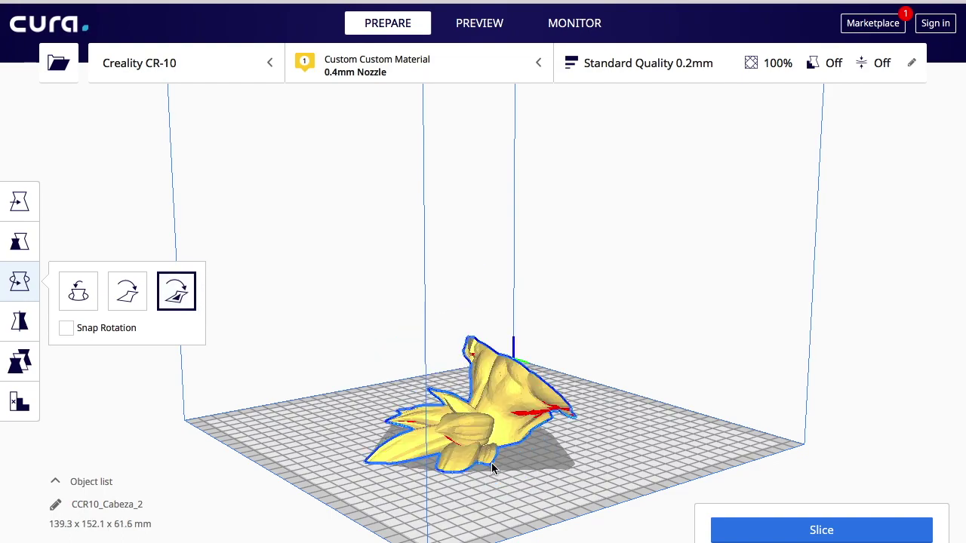
{"action": "right_click_drag", "start_coordinate": [492, 468], "coordinate": [356, 460]}
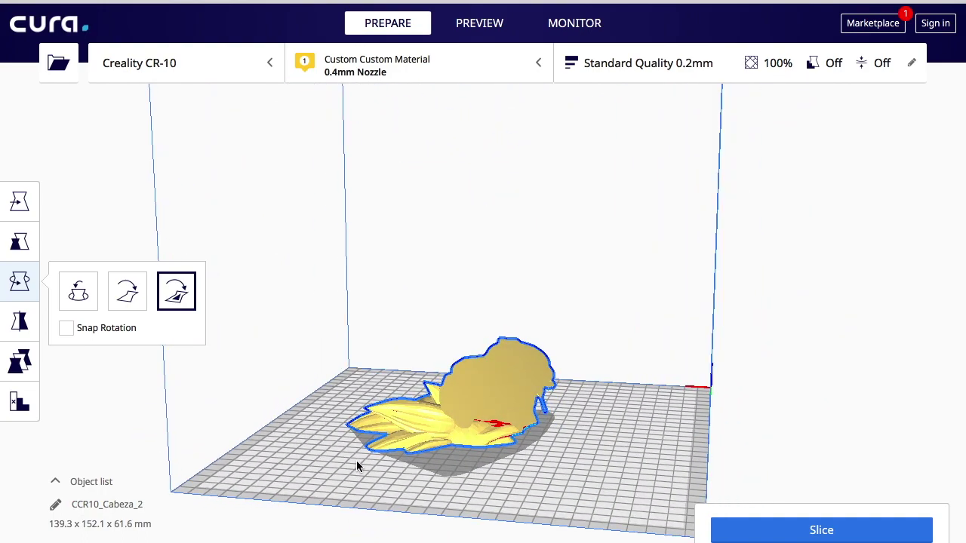
{"action": "left_click", "coordinate": [484, 393]}
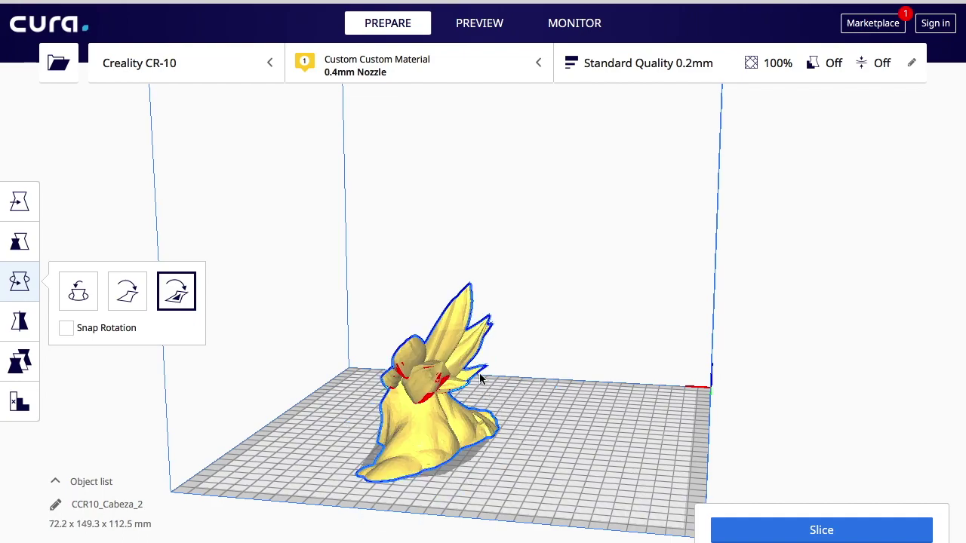
- Align several leaf and body faces of the model to the build plate in turn, finishing with the flat base
{"action": "left_click", "coordinate": [451, 336]}
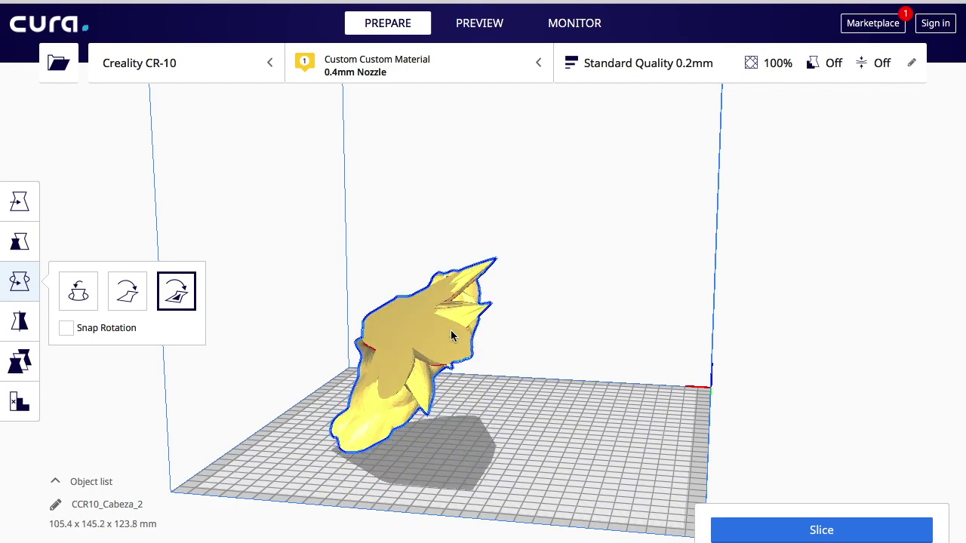
{"action": "right_click_drag", "start_coordinate": [451, 336], "coordinate": [368, 323]}
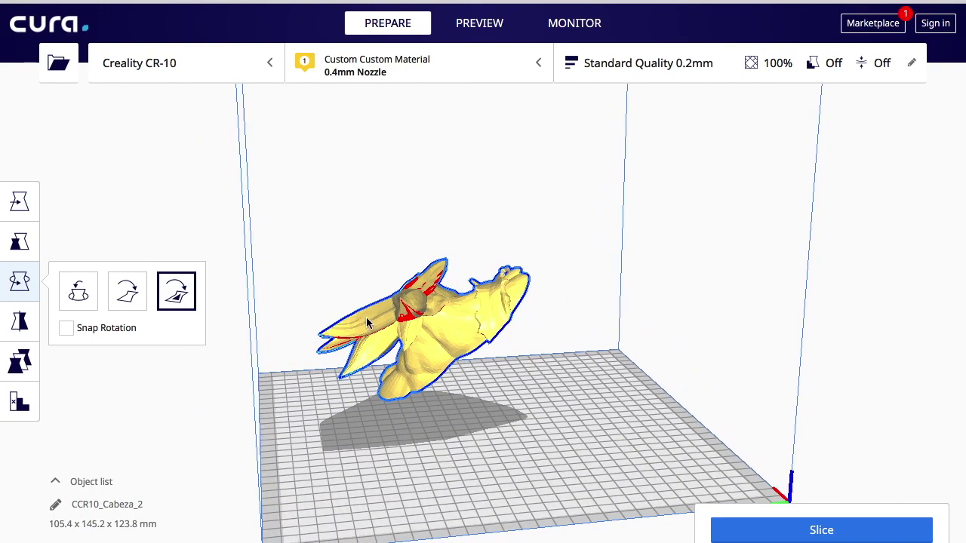
{"action": "left_click", "coordinate": [367, 323]}
{"action": "right_click_drag", "start_coordinate": [400, 466], "coordinate": [323, 453]}
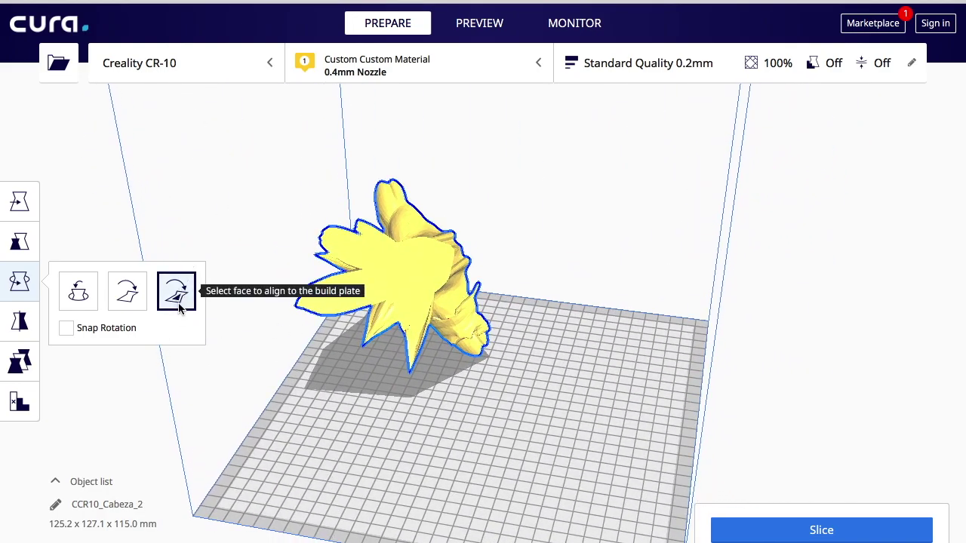
{"action": "left_click", "coordinate": [369, 280]}
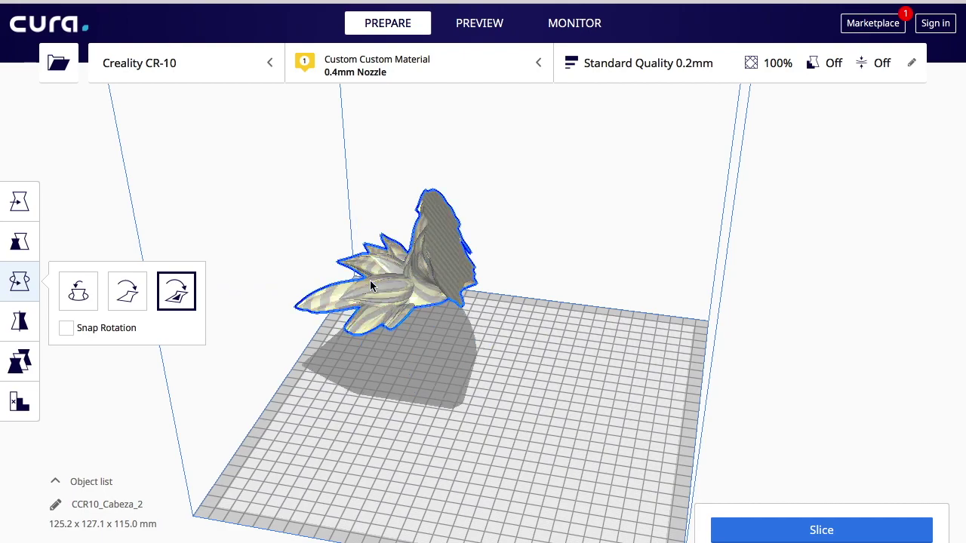
{"action": "left_click", "coordinate": [386, 285]}
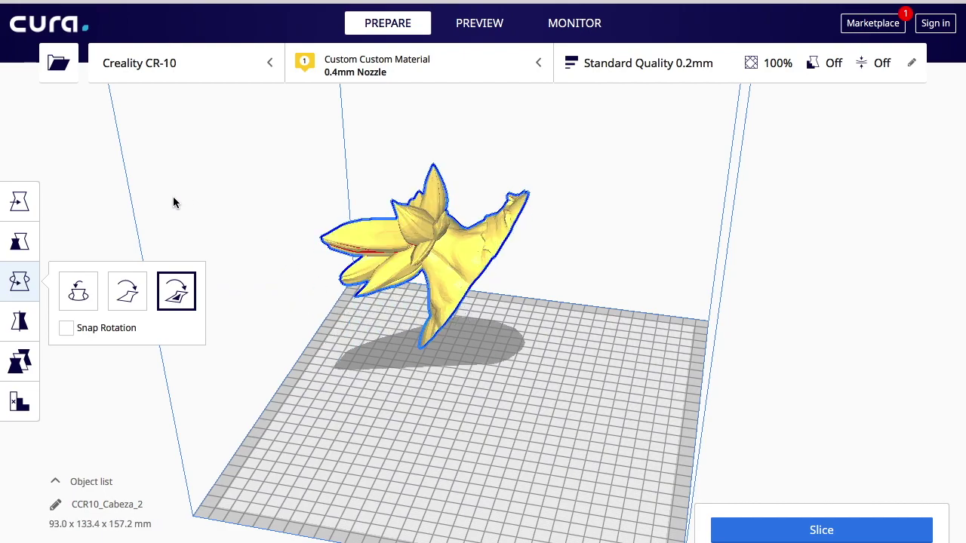
{"action": "right_click_drag", "start_coordinate": [451, 310], "coordinate": [297, 263]}
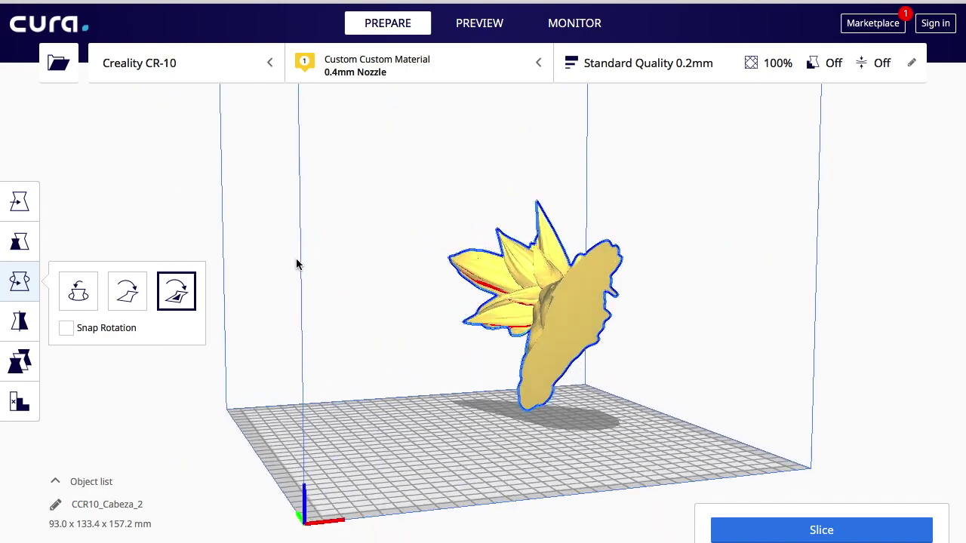
{"action": "left_click", "coordinate": [561, 346]}
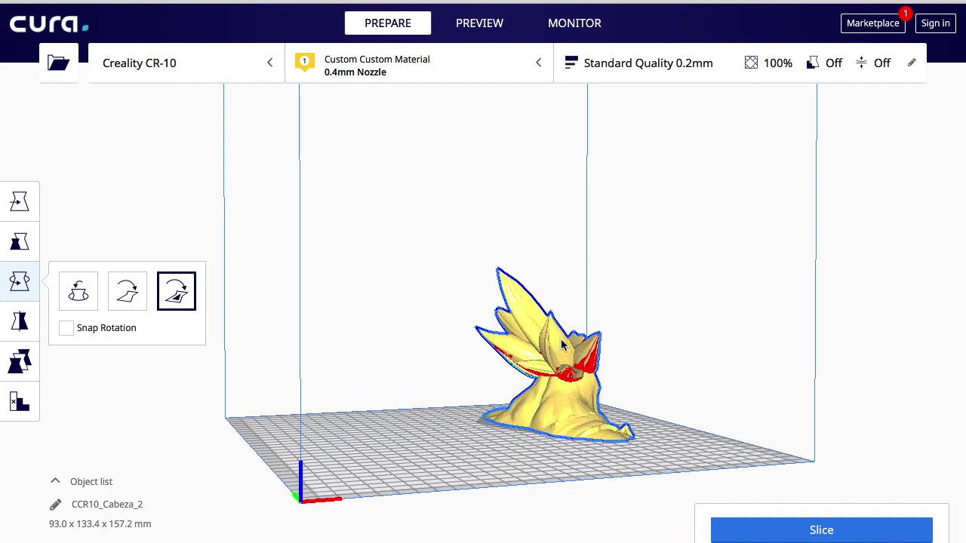
- Align the model's flat leaf side to the build plate, deselect the model, and inspect how it lies from the side
{"action": "right_click_drag", "start_coordinate": [529, 428], "coordinate": [271, 438]}
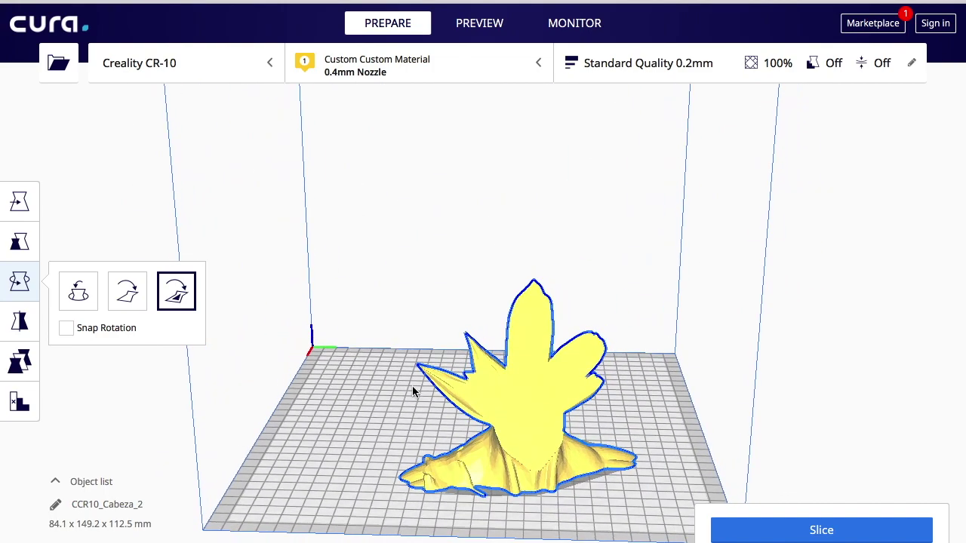
{"action": "left_click", "coordinate": [504, 389]}
{"action": "left_click", "coordinate": [420, 430]}
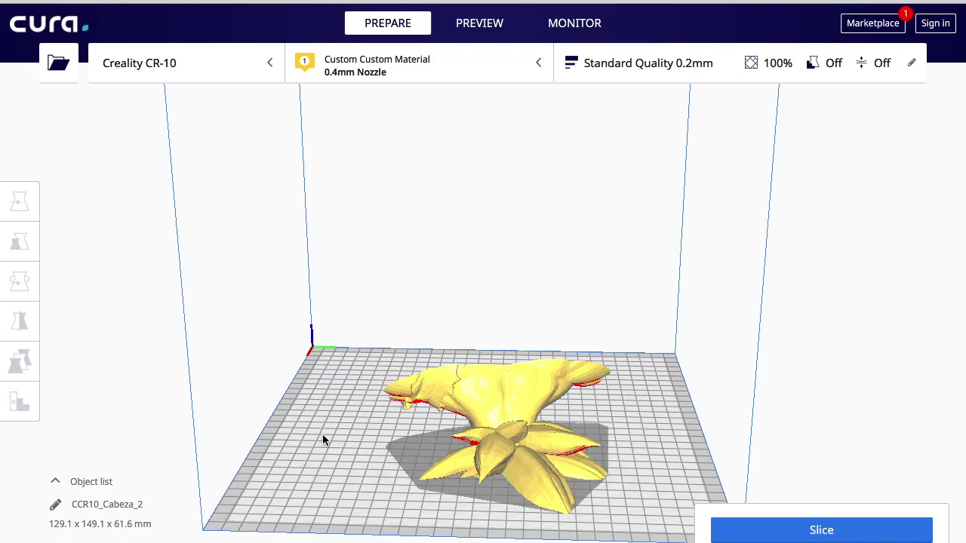
{"action": "right_click_drag", "start_coordinate": [322, 434], "coordinate": [589, 405]}
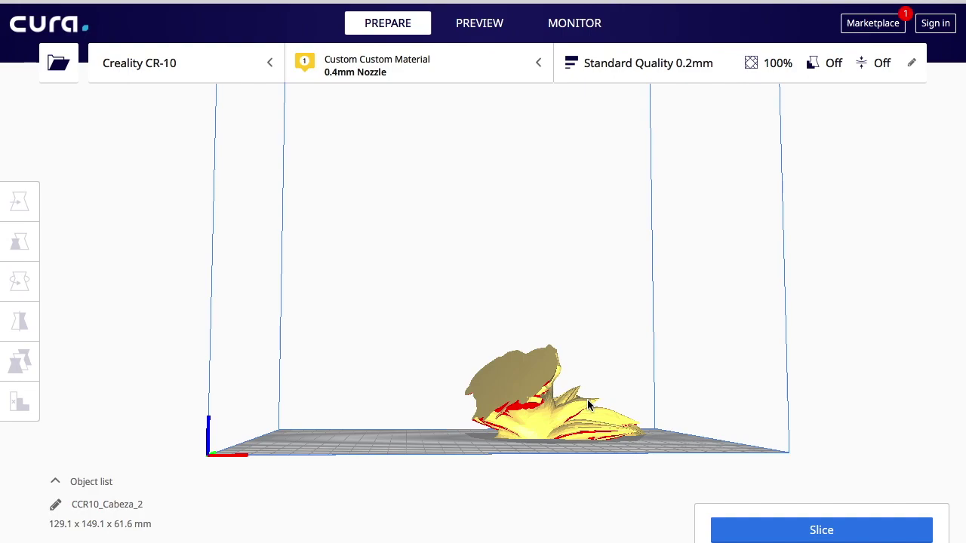
- Select the model, activate face selection for build plate alignment, and align its flat base to the plate
{"action": "left_click", "coordinate": [521, 381]}
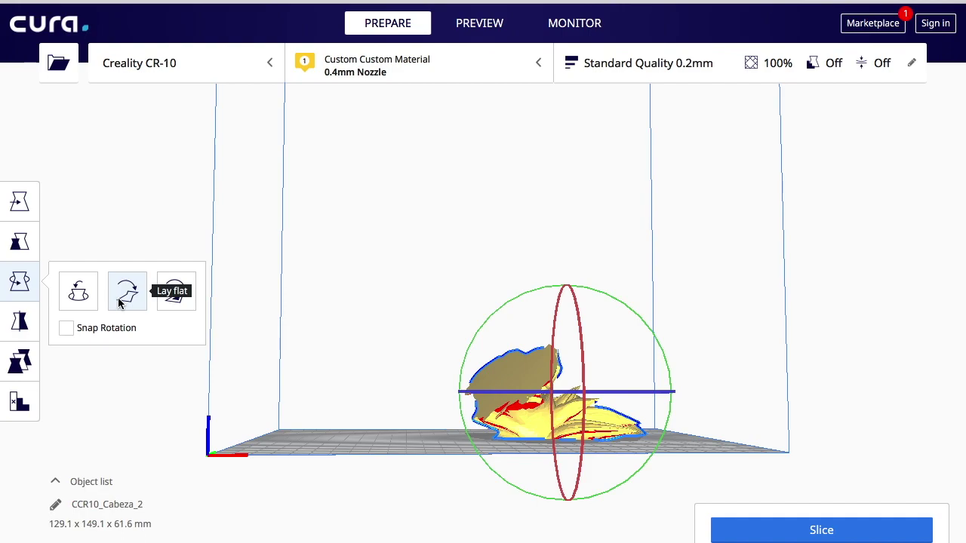
{"action": "left_click", "coordinate": [176, 291]}
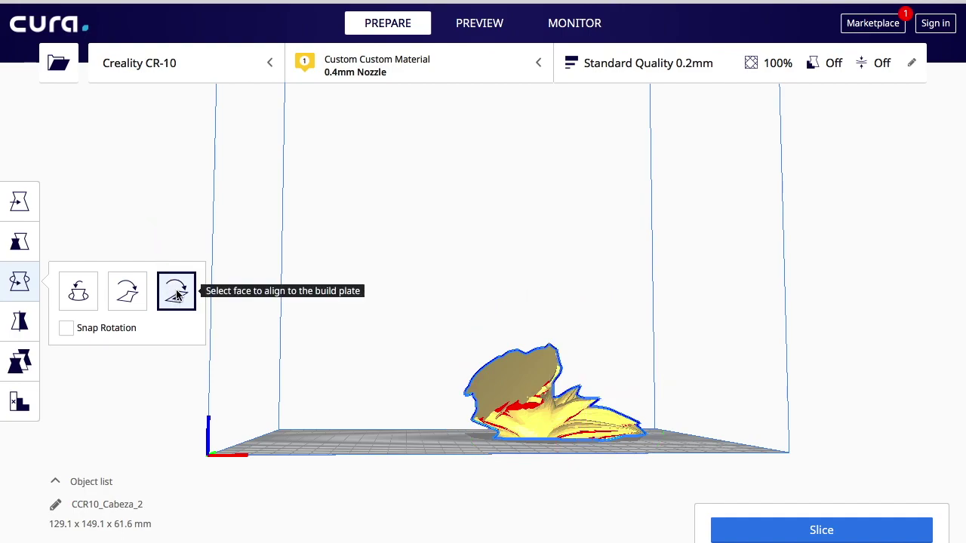
{"action": "left_click", "coordinate": [491, 371]}
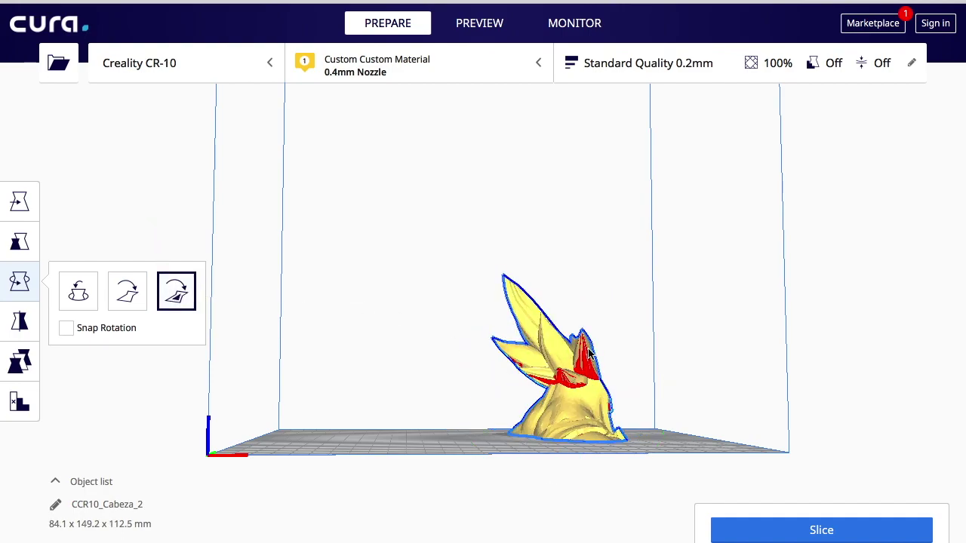
- Lay the standing model back down on its flat leaf side with face alignment
{"action": "left_click", "coordinate": [588, 347]}
{"action": "right_click_drag", "start_coordinate": [588, 348], "coordinate": [500, 294]}
{"action": "left_click", "coordinate": [500, 294]}
{"action": "right_click_drag", "start_coordinate": [493, 340], "coordinate": [636, 390]}
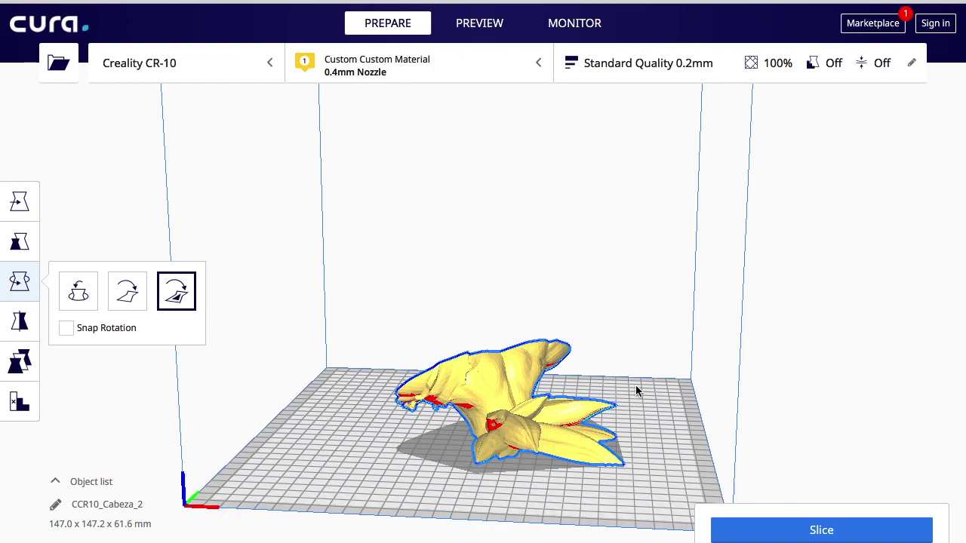
- Quit the other running application that has an Untitled document open
{"action": "mouse_move", "coordinate": [600, 539]}
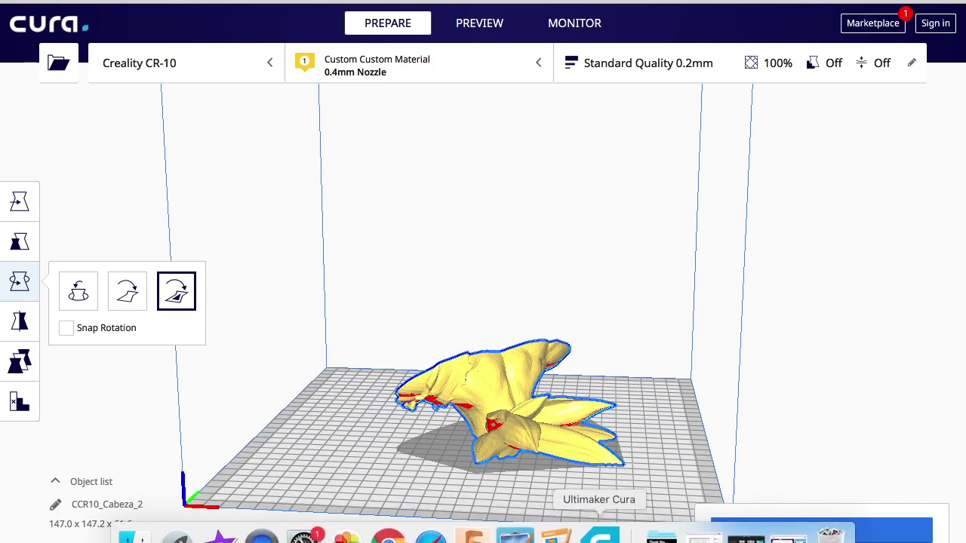
{"action": "right_click", "coordinate": [550, 532]}
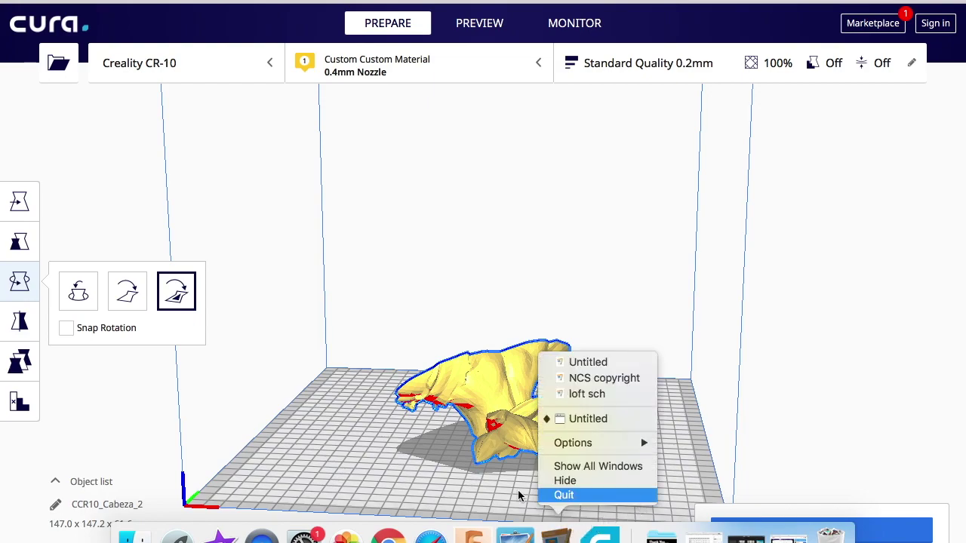
{"action": "left_click", "coordinate": [555, 496]}
- Reselect the model, turn face selection on, and stand the model upright by aligning its flat base to the build plate
{"action": "right_click_drag", "start_coordinate": [462, 497], "coordinate": [707, 445]}
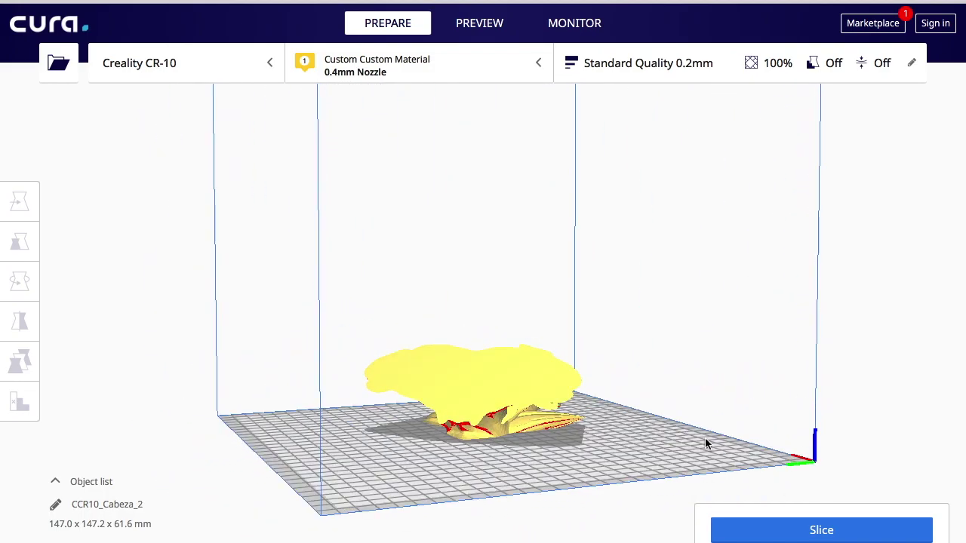
{"action": "left_click", "coordinate": [485, 408]}
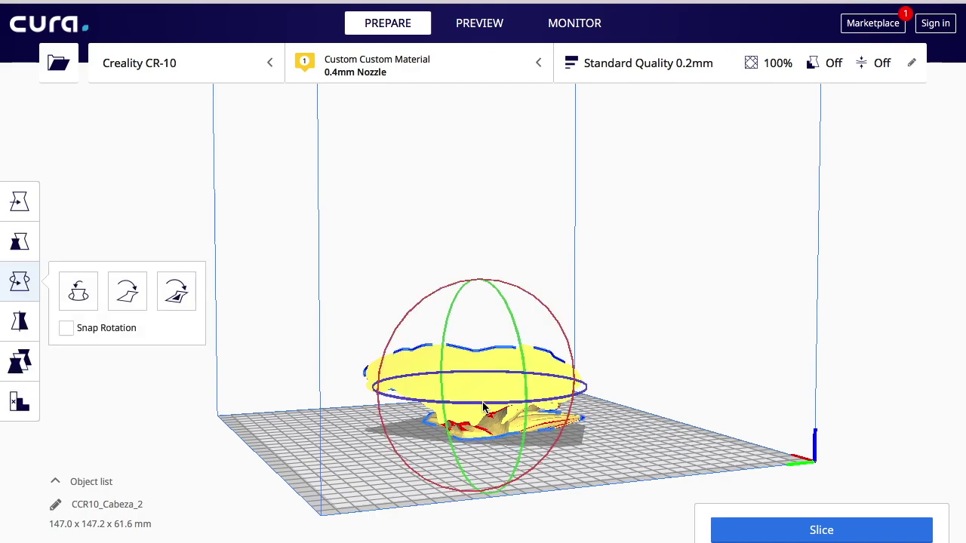
{"action": "left_click", "coordinate": [177, 290]}
{"action": "left_click", "coordinate": [449, 375]}
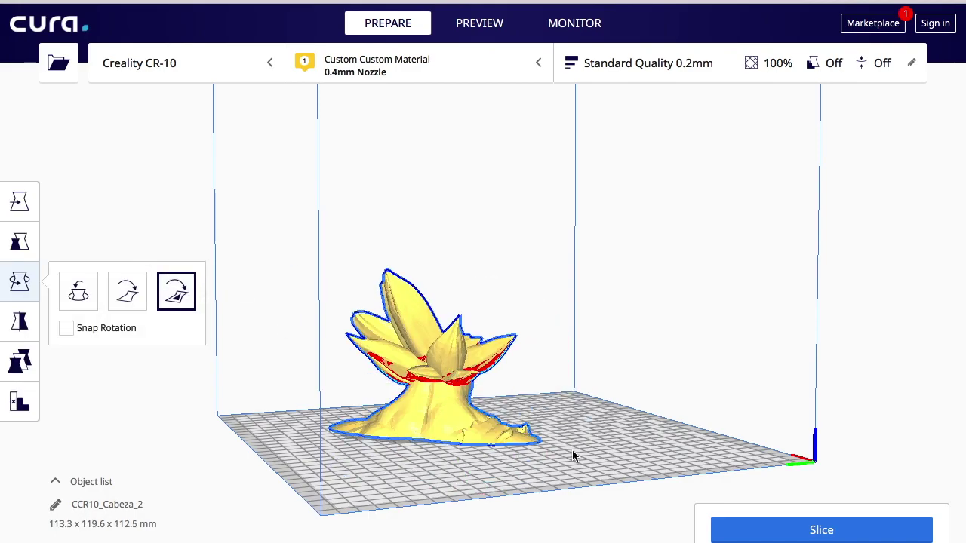
{"action": "right_click_drag", "start_coordinate": [571, 453], "coordinate": [201, 468]}
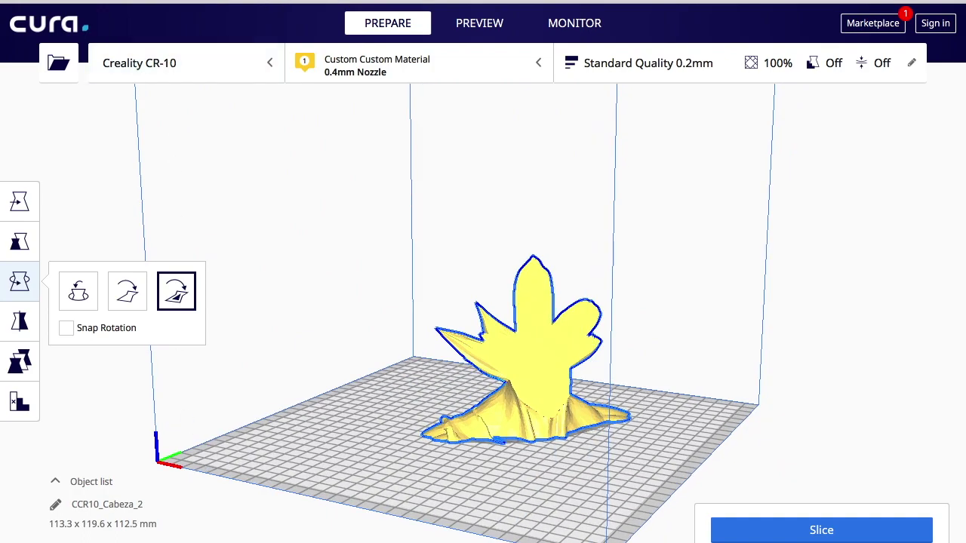
- Add the post-processing script Display Filename And Layer On LCD with its default settings and close the plugin window
{"action": "left_click", "coordinate": [298, 1]}
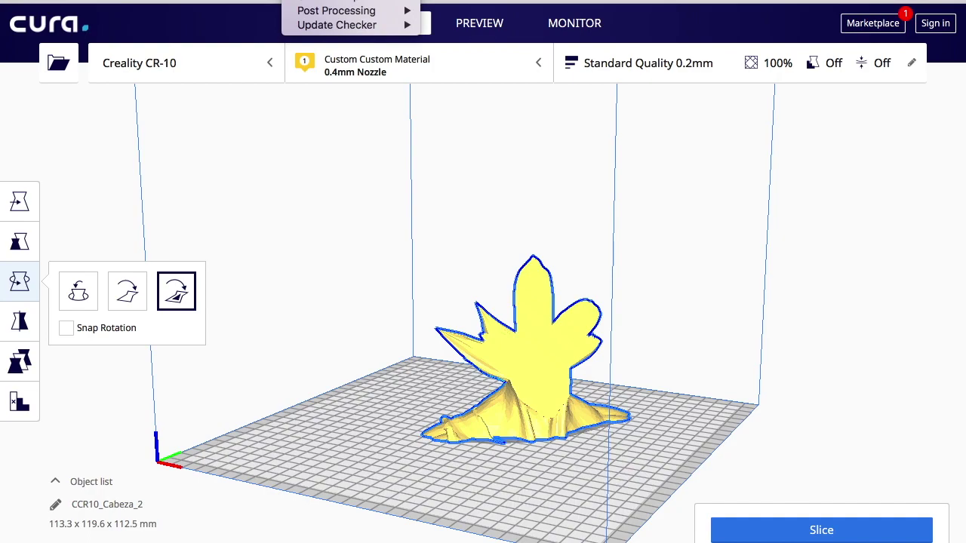
{"action": "mouse_move", "coordinate": [317, 13]}
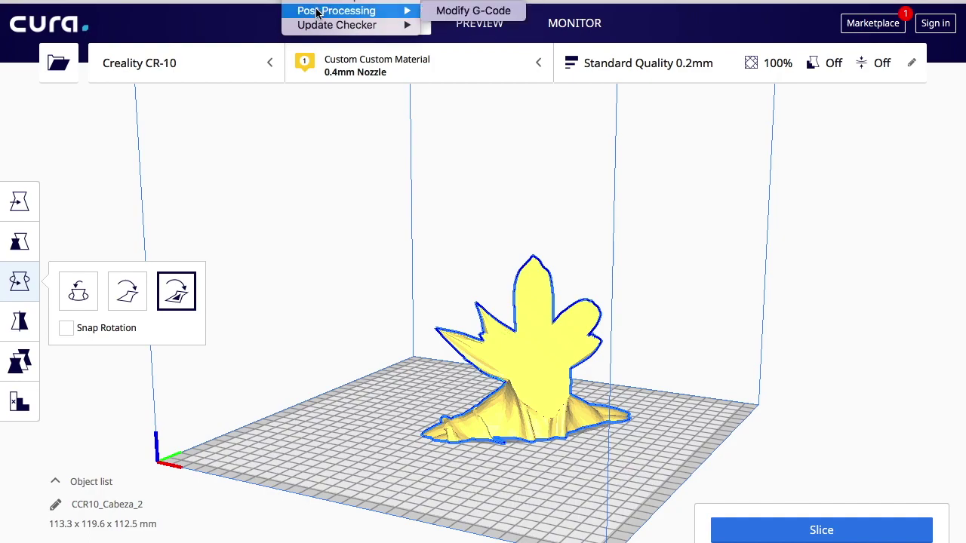
{"action": "left_click", "coordinate": [451, 12]}
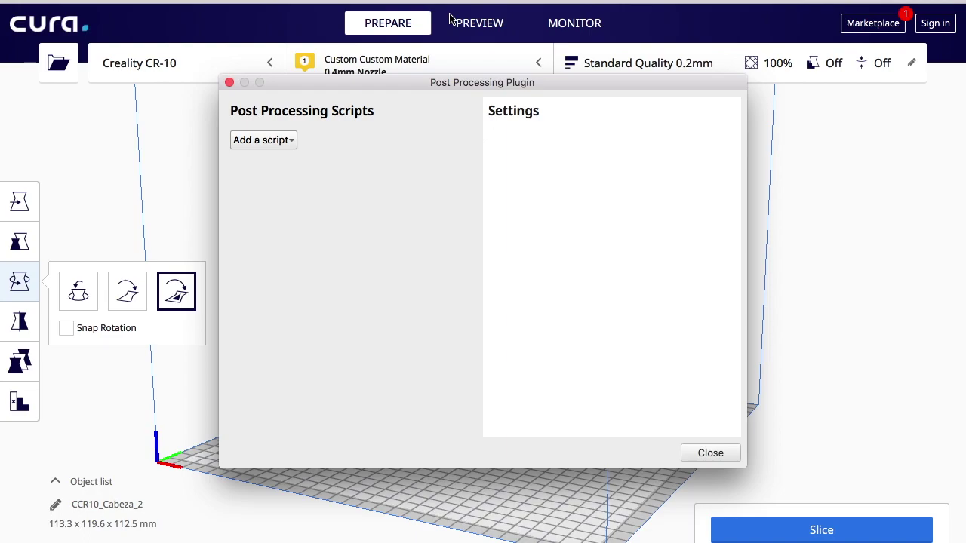
{"action": "left_click", "coordinate": [252, 140]}
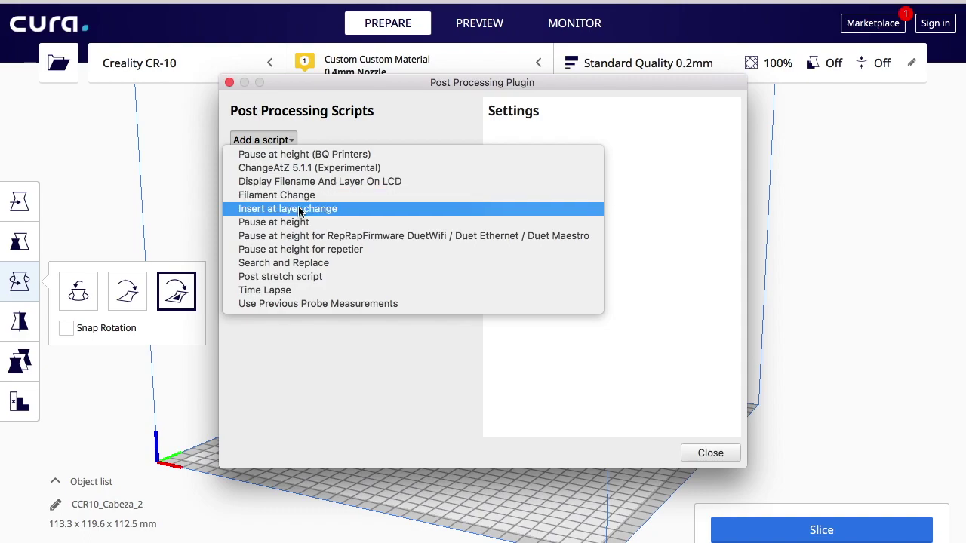
{"action": "left_click", "coordinate": [301, 183]}
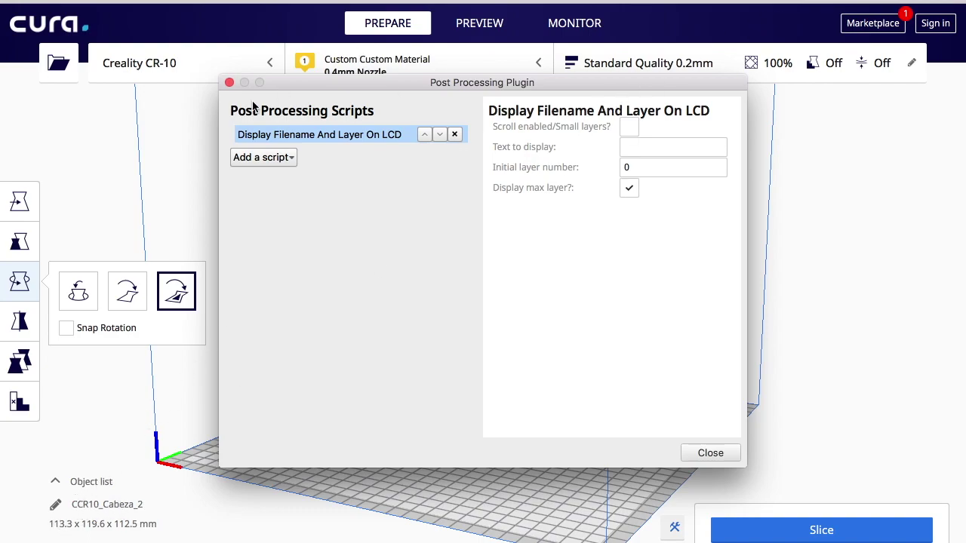
{"action": "left_click", "coordinate": [709, 453]}
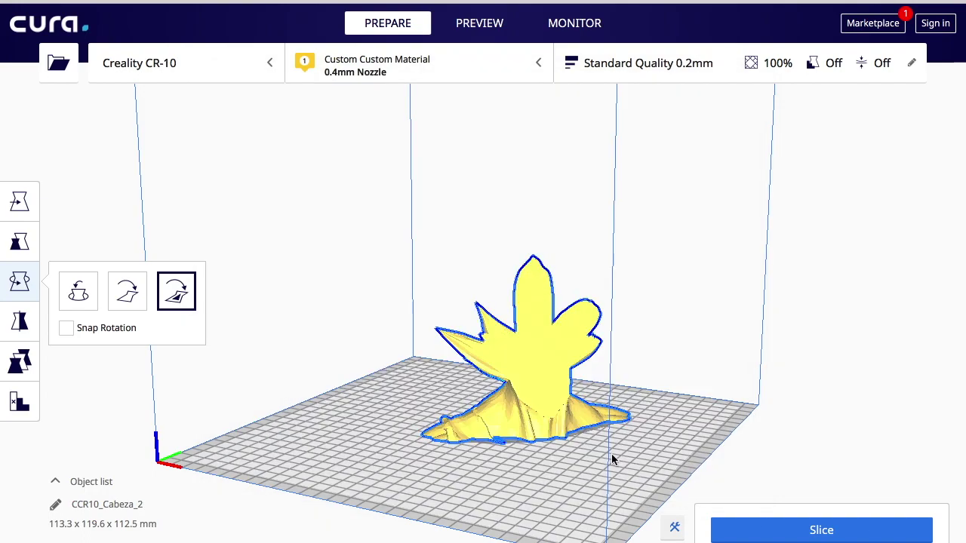
- Rename the print job from the model's file name to "santube"
{"action": "left_click", "coordinate": [103, 504]}
{"action": "key", "text": "BackSpace"}
{"action": "key", "text": "BackSpace"}
{"action": "key", "text": "BackSpace"}
{"action": "key", "text": "BackSpace"}
{"action": "key", "text": "BackSpace"}
{"action": "key", "text": "BackSpace"}
{"action": "key", "text": "BackSpace"}
{"action": "key", "text": "BackSpace"}
{"action": "key", "text": "BackSpace"}
{"action": "key", "text": "BackSpace"}
{"action": "key", "text": "BackSpace"}
{"action": "key", "text": "BackSpace"}
{"action": "key", "text": "BackSpace"}
{"action": "key", "text": "BackSpace"}
{"action": "type", "text": "santube"}
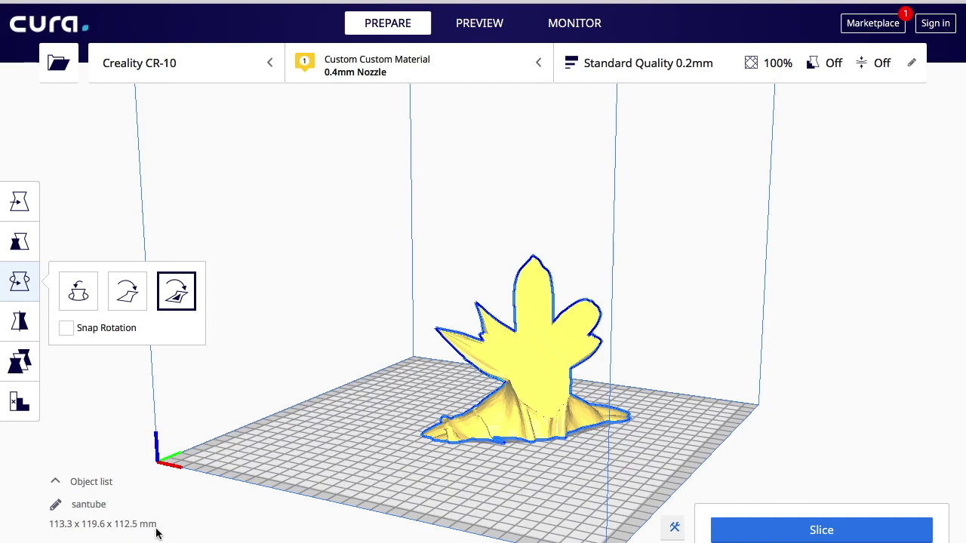
- Slice the model and save it to the Desktop as a G-code file named santube
{"action": "left_click", "coordinate": [833, 535]}
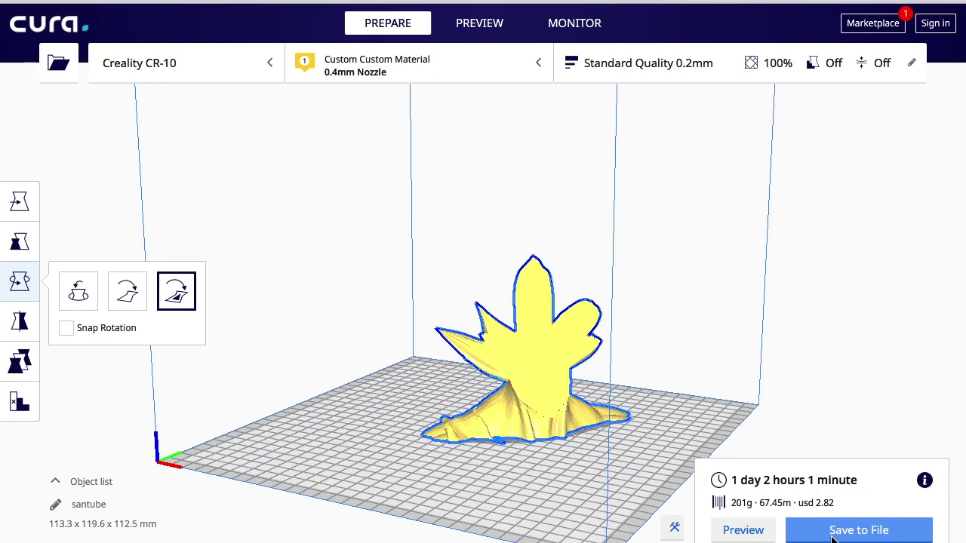
{"action": "left_click", "coordinate": [834, 537]}
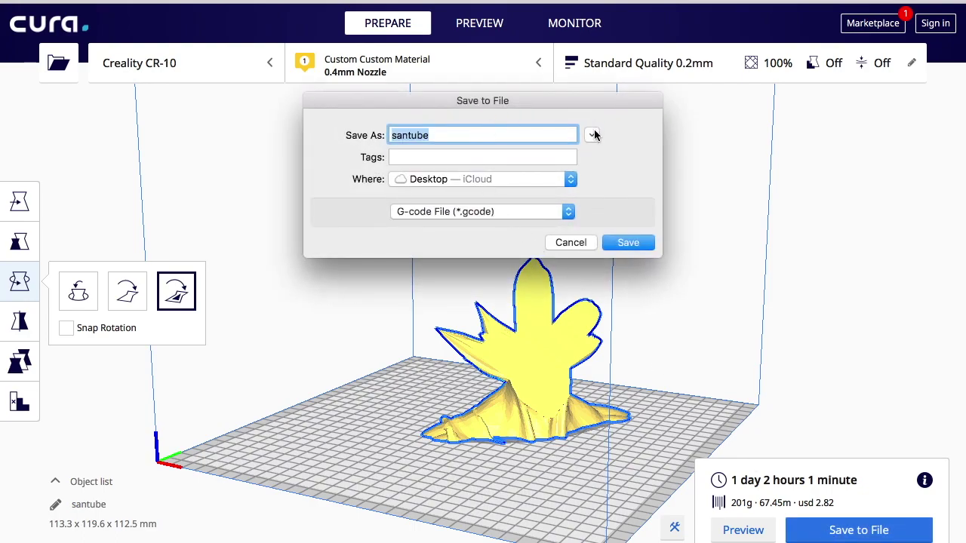
{"action": "left_click", "coordinate": [593, 135]}
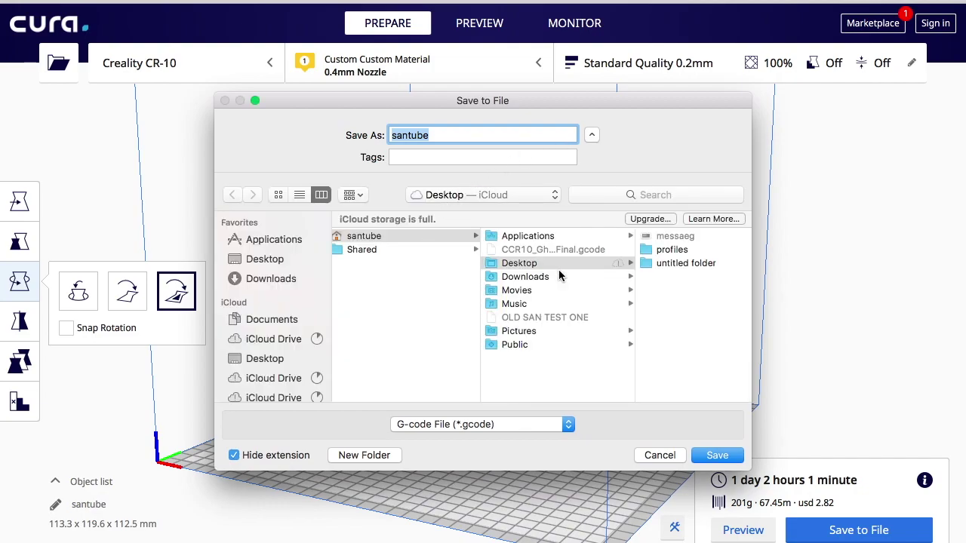
{"action": "left_click", "coordinate": [266, 264]}
{"action": "left_click", "coordinate": [727, 456]}
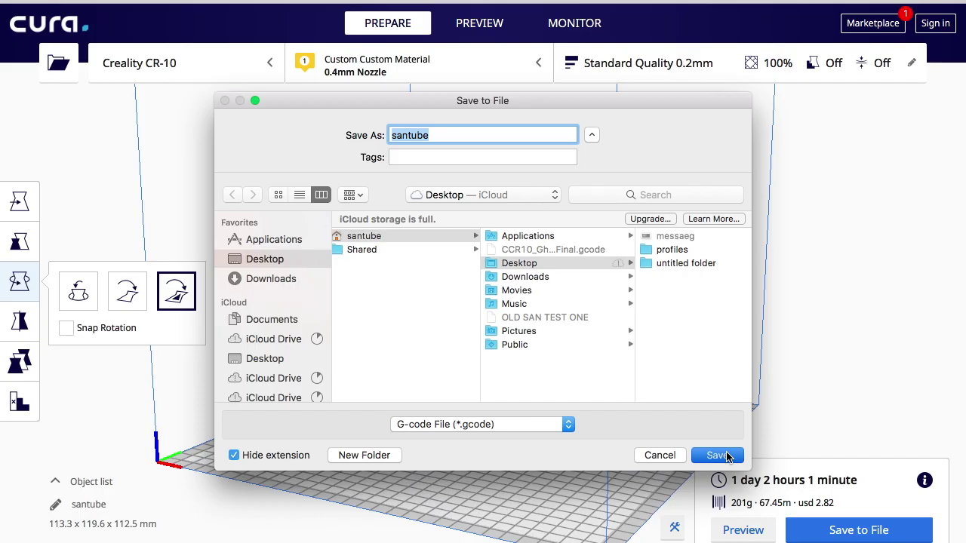